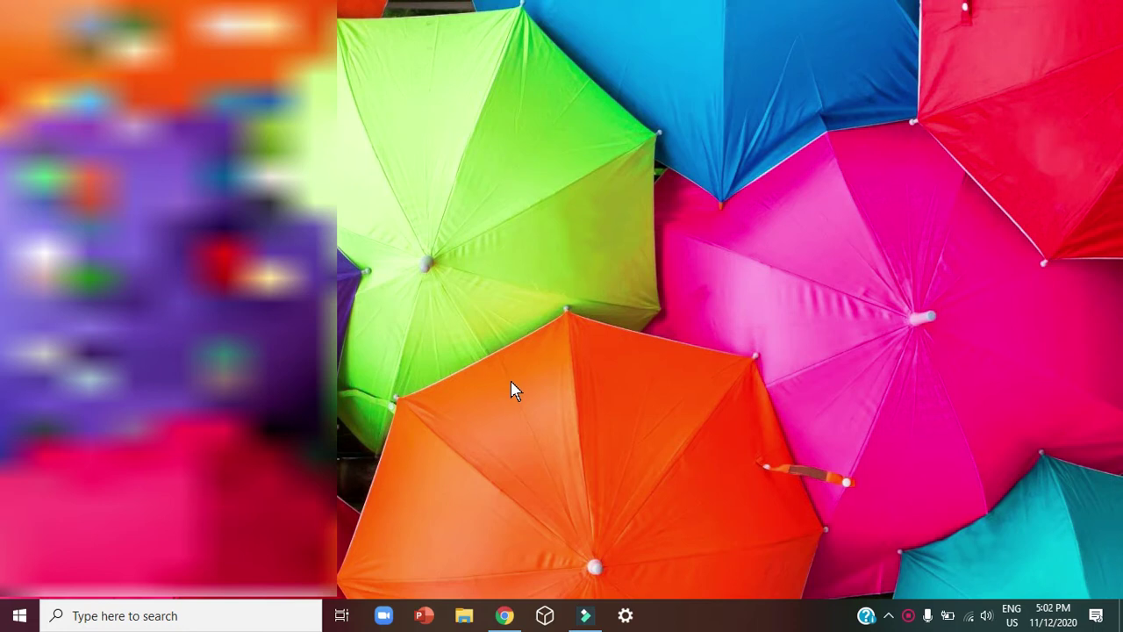
- Open Chrome, search Google for "Open cursor library" and open the RealWorld Graphics Open Cursor Library result
left_click(507, 615)
left_click(446, 41)
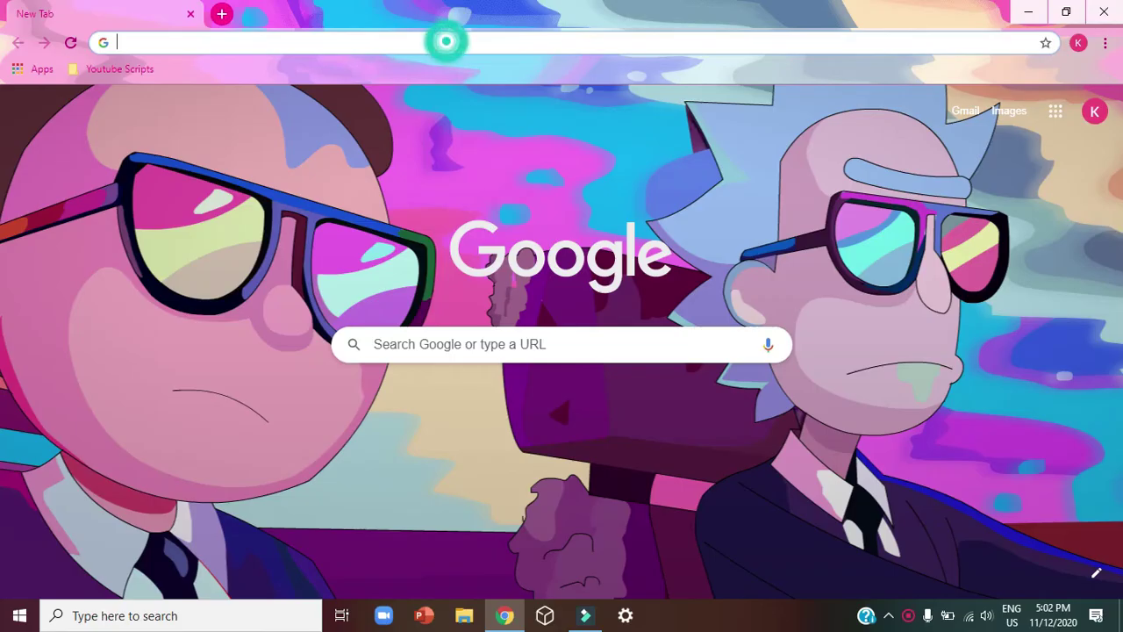
type("Op")
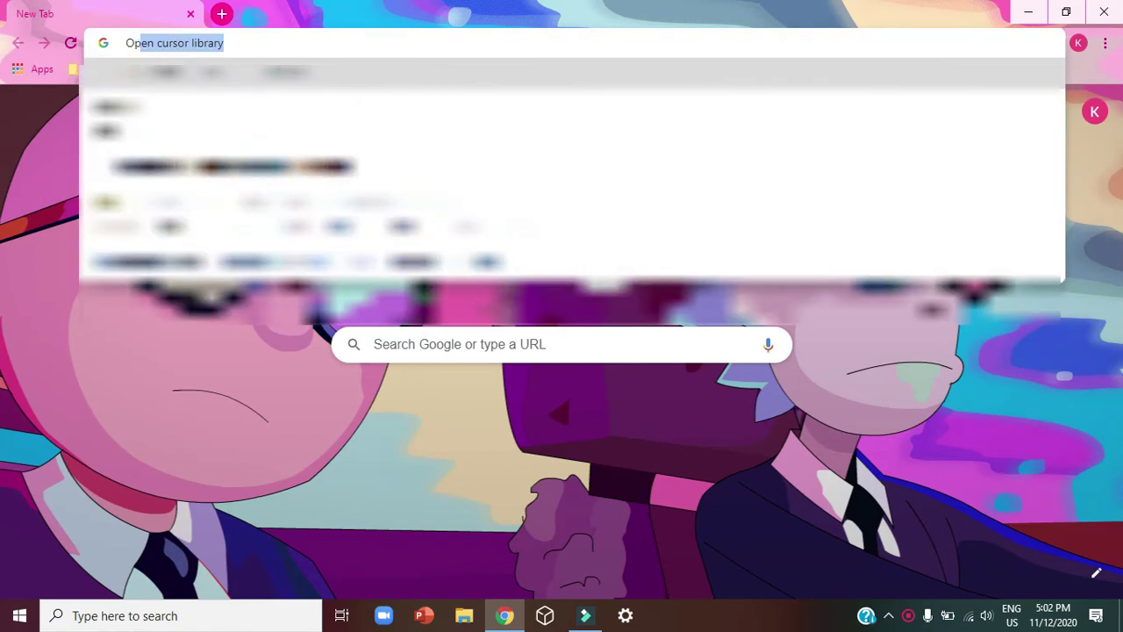
type("en ")
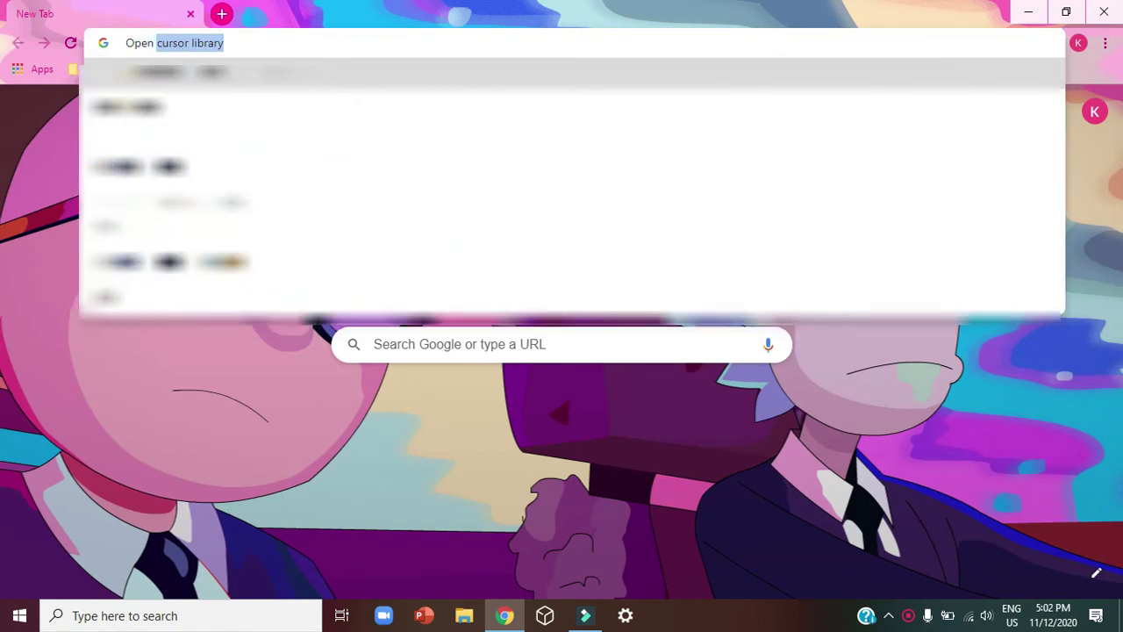
type("cursor ")
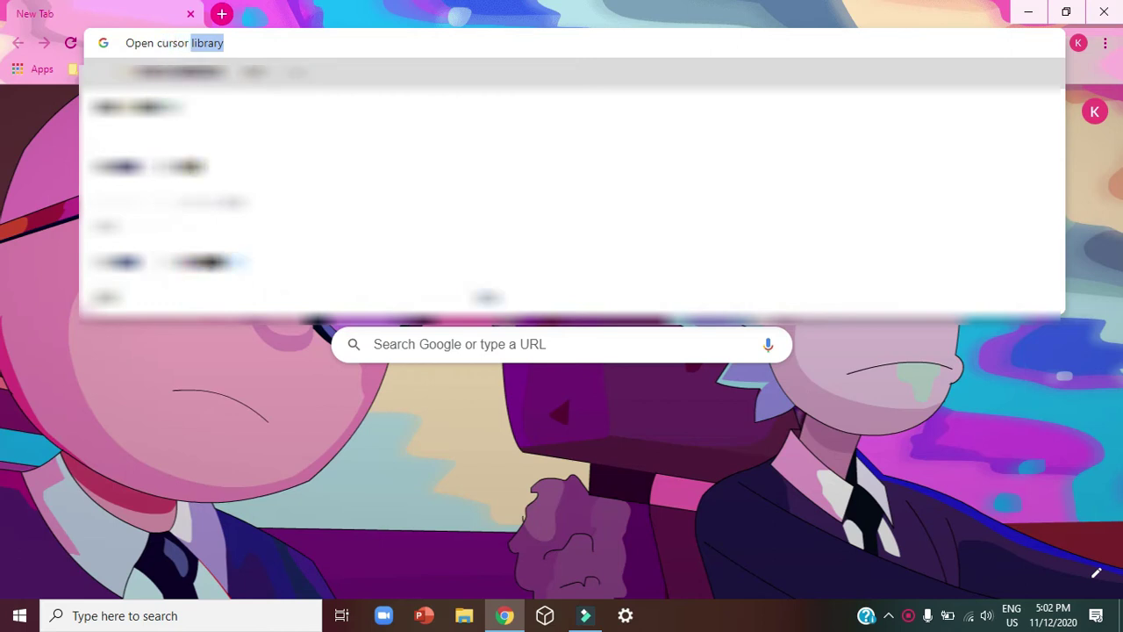
type("librar")
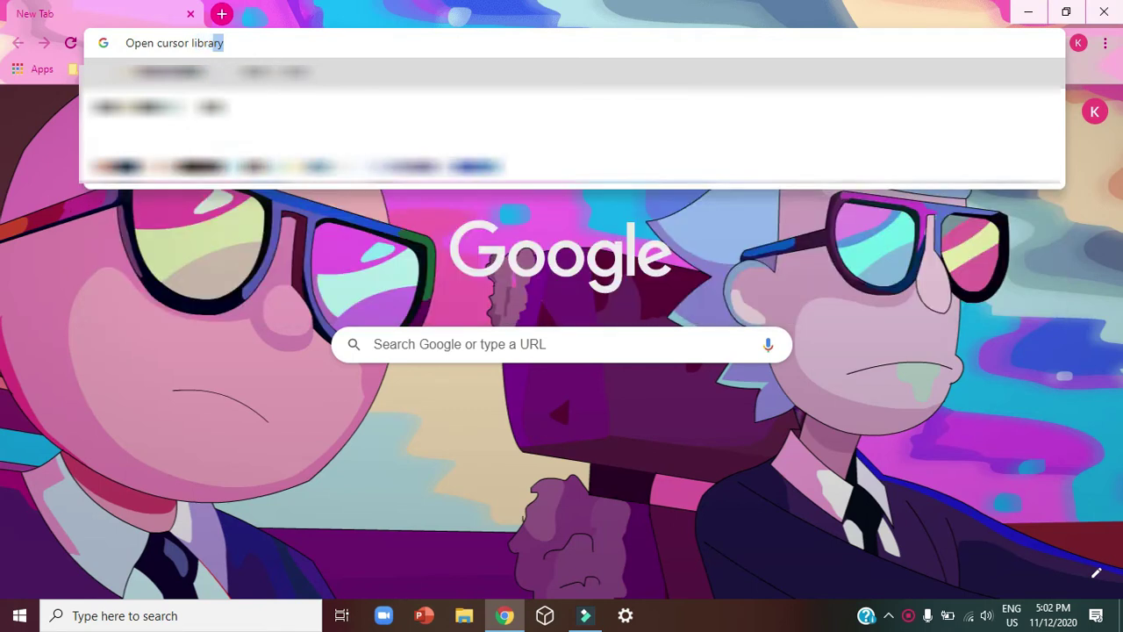
type("y")
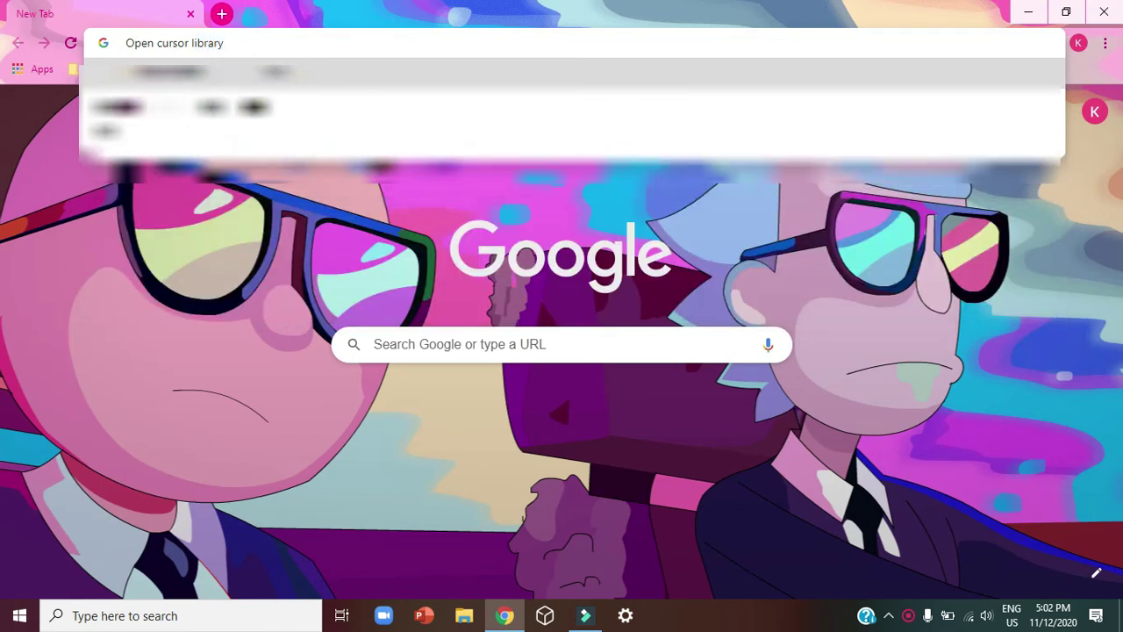
key("Return")
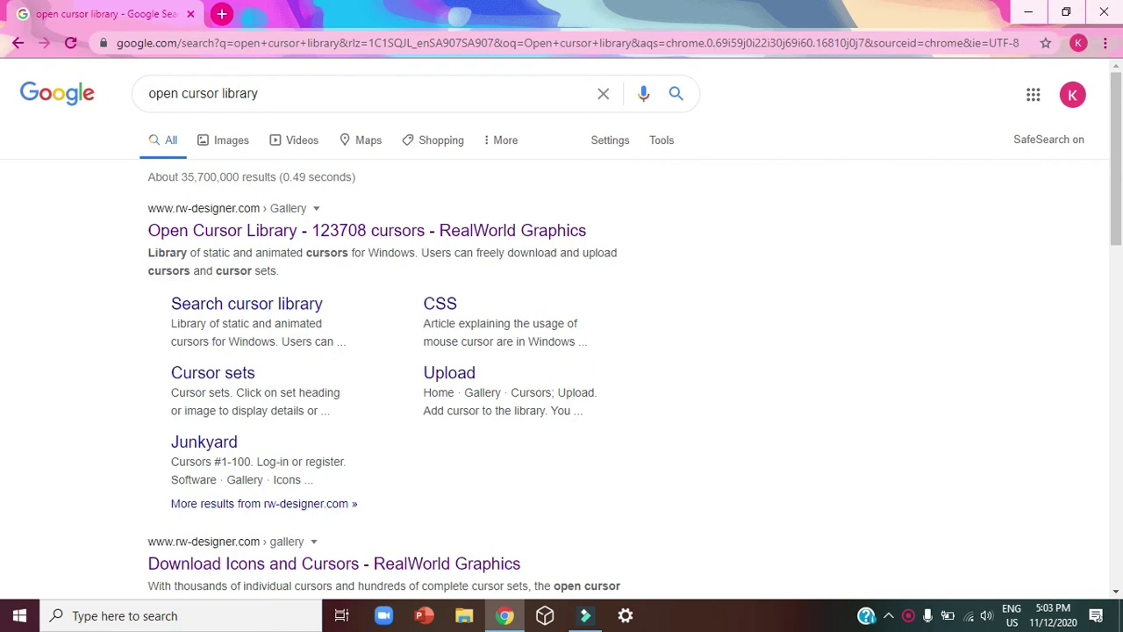
left_click(436, 232)
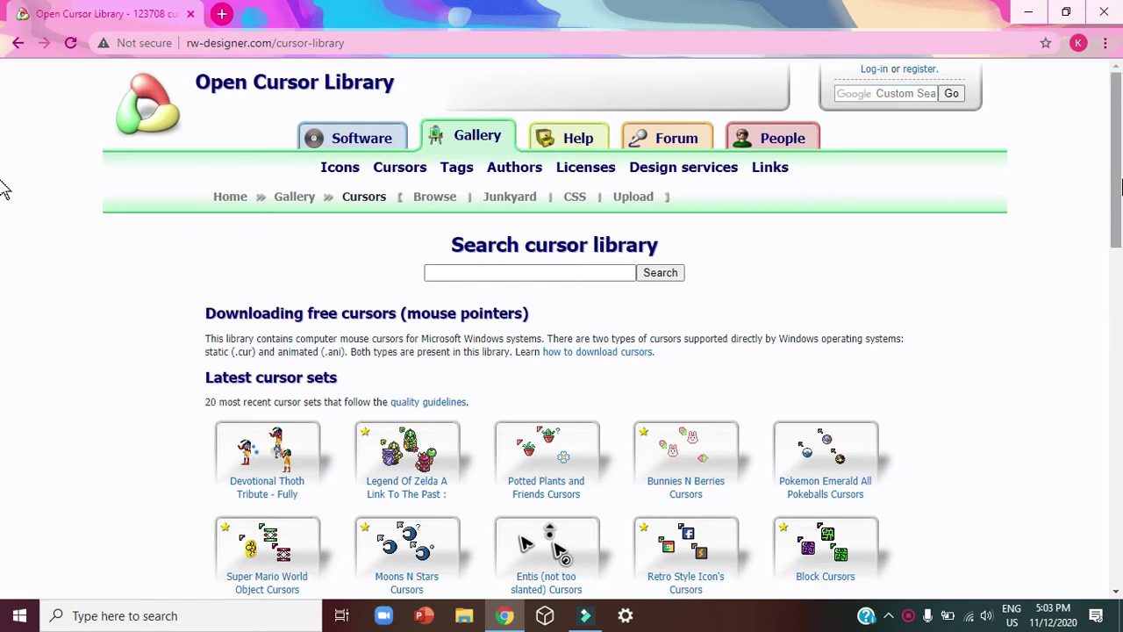
- Search the site's icon and cursor libraries for "cake"
left_click_drag(1120, 184, 1118, 261)
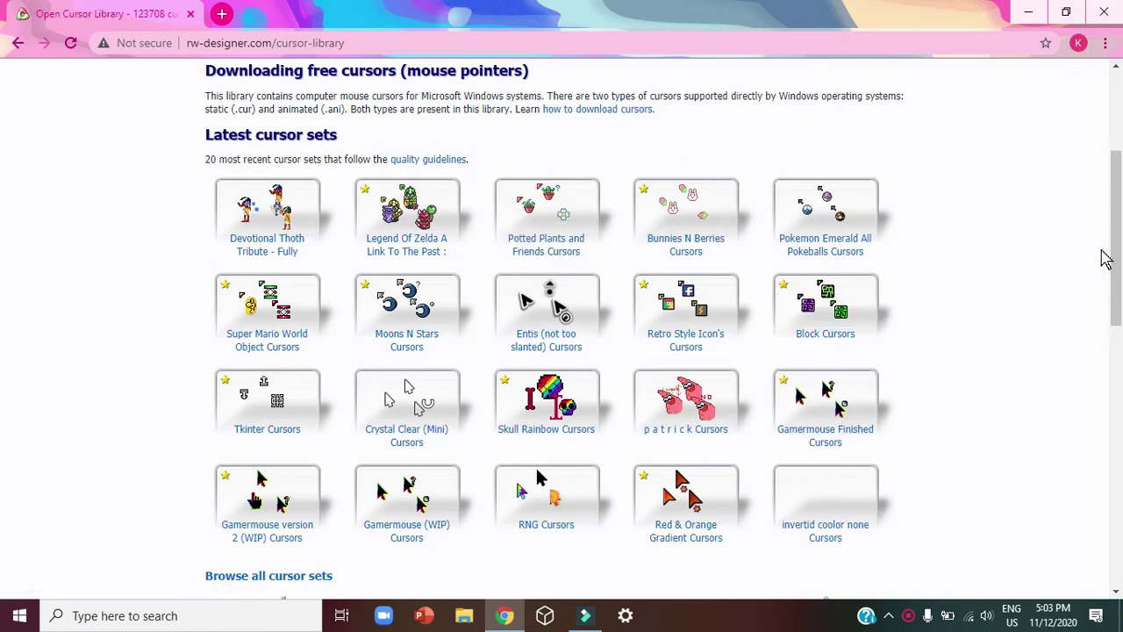
scroll(1119, 255, "up", 3)
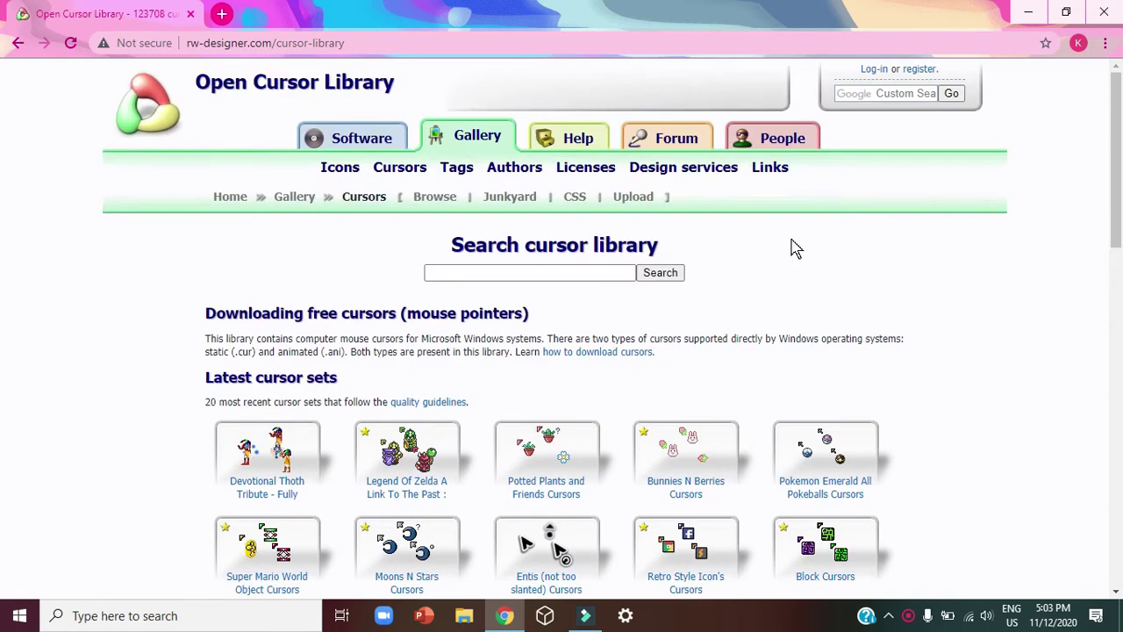
left_click(527, 273)
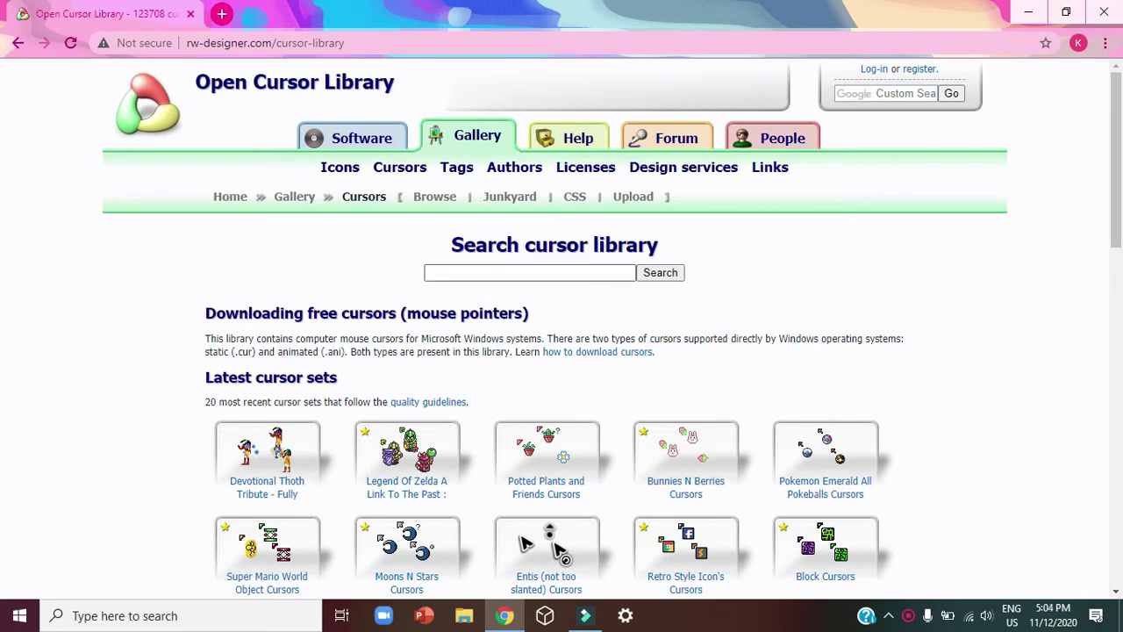
key("Return")
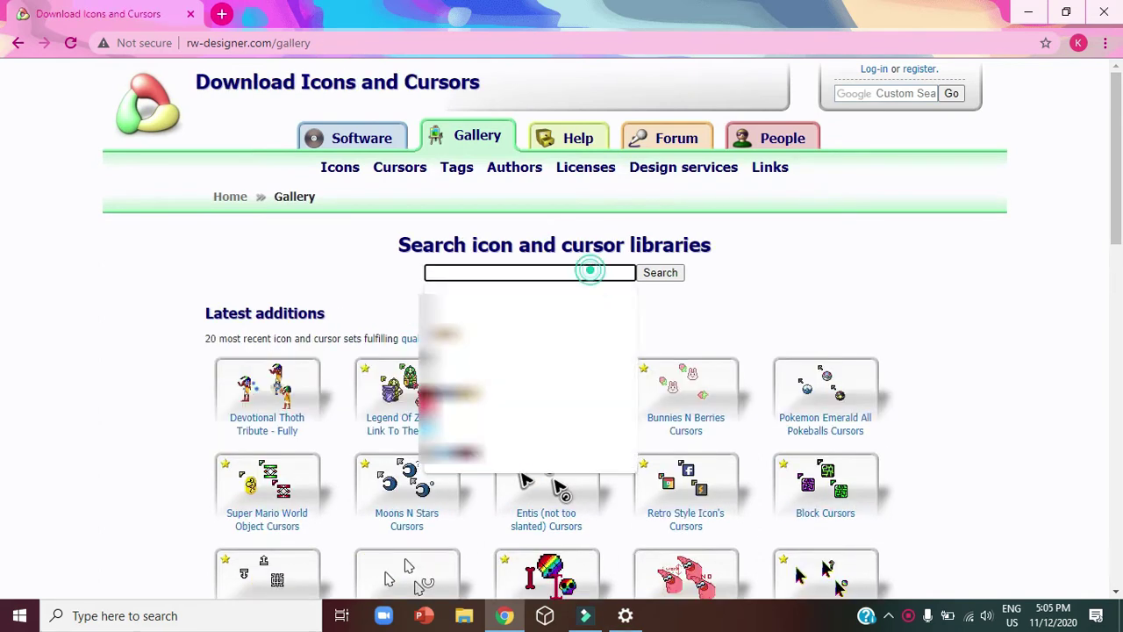
type("ca")
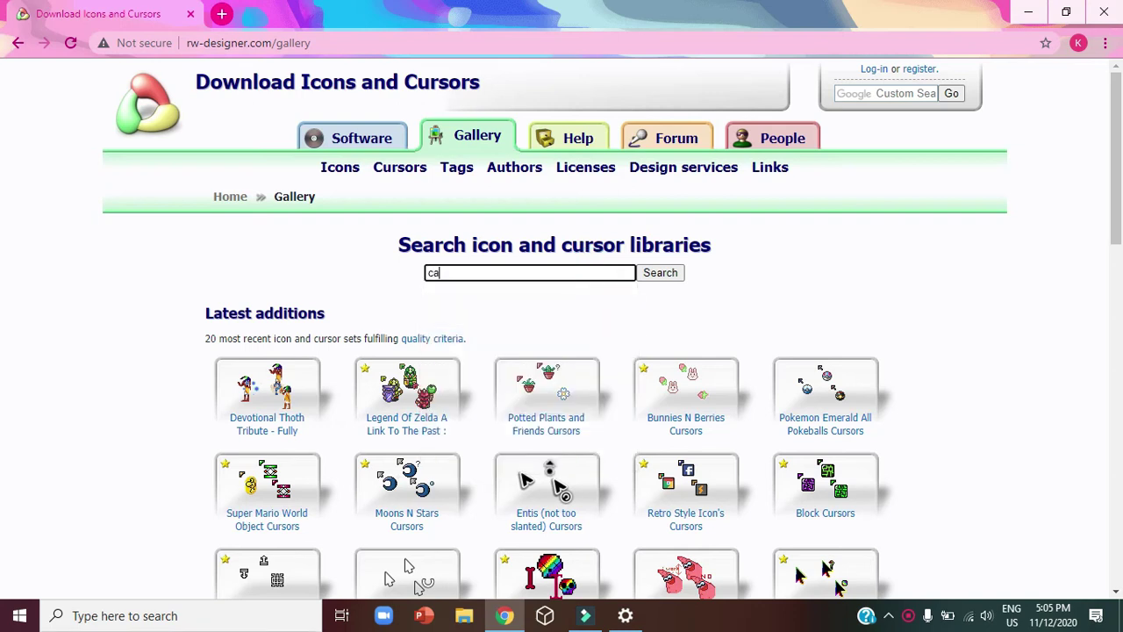
type("ke")
key("Return")
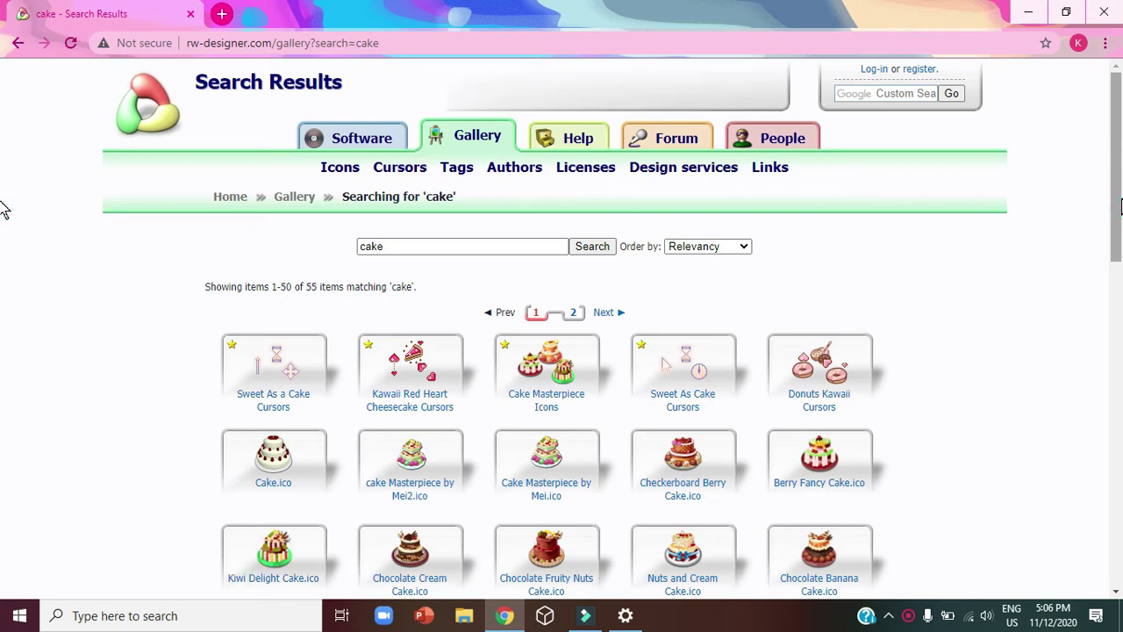
- Open Checkerboard Berry Cake.ico from the cake search results and download it
left_click_drag(1116, 204, 1116, 303)
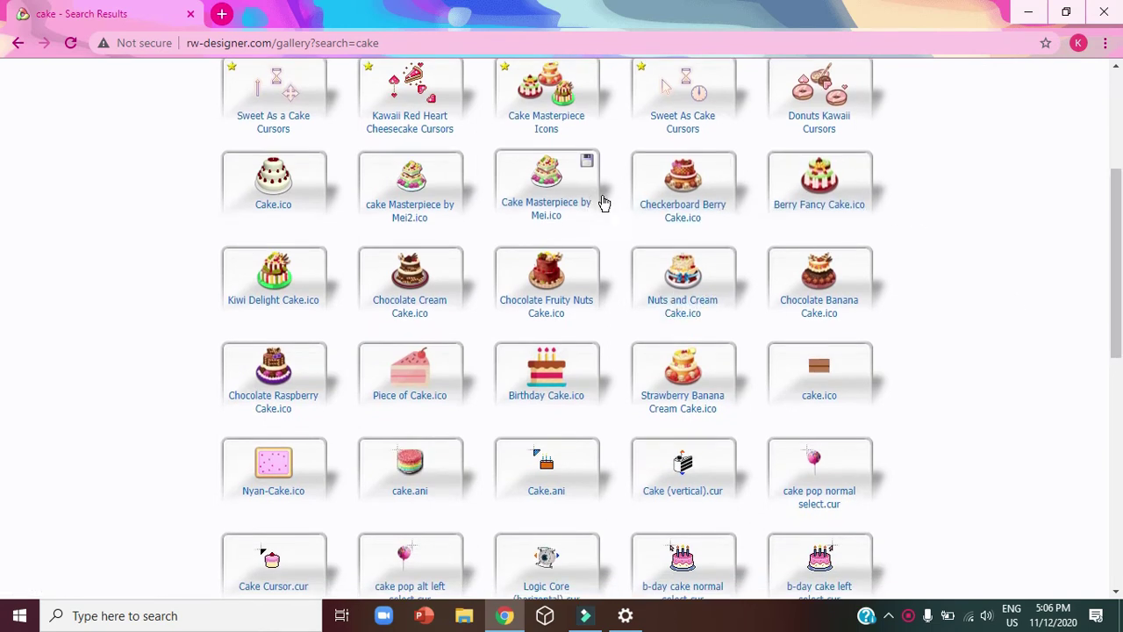
left_click(664, 207)
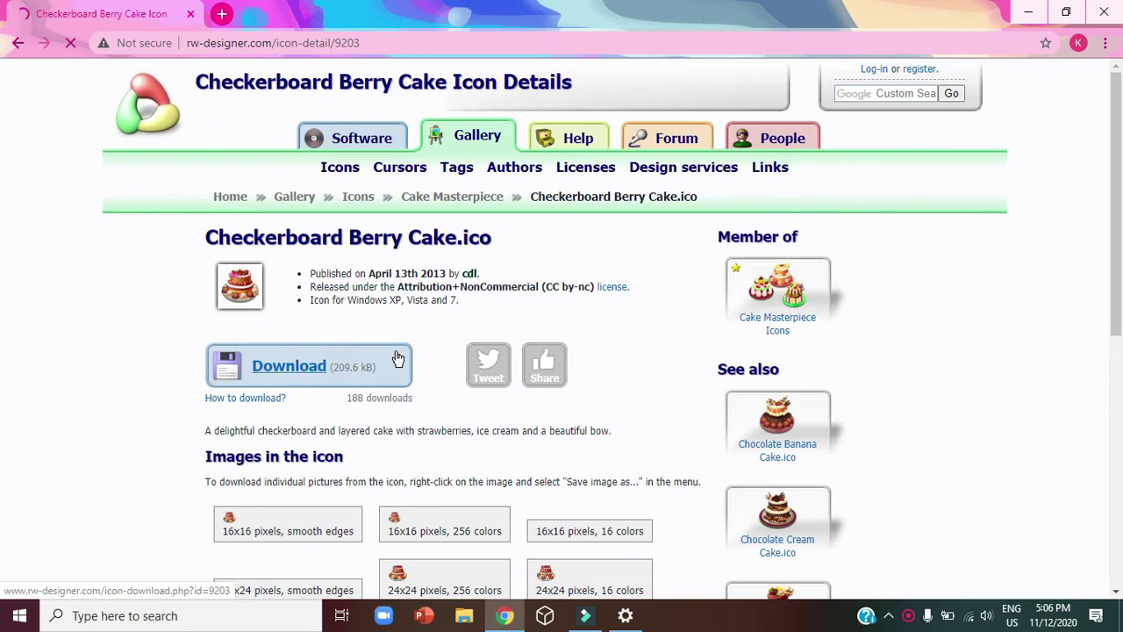
left_click(258, 364)
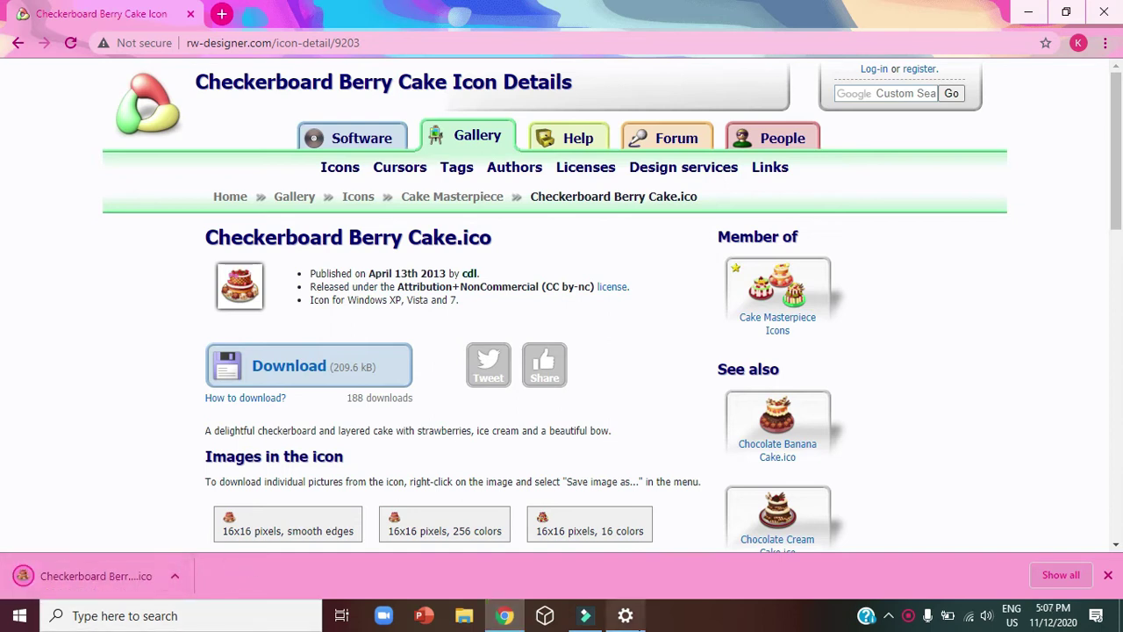
- Switch to Windows Settings, search for "Cursor" from Personalization and open the setting for changing the mouse pointer color
mouse_move(625, 615)
left_click(641, 572)
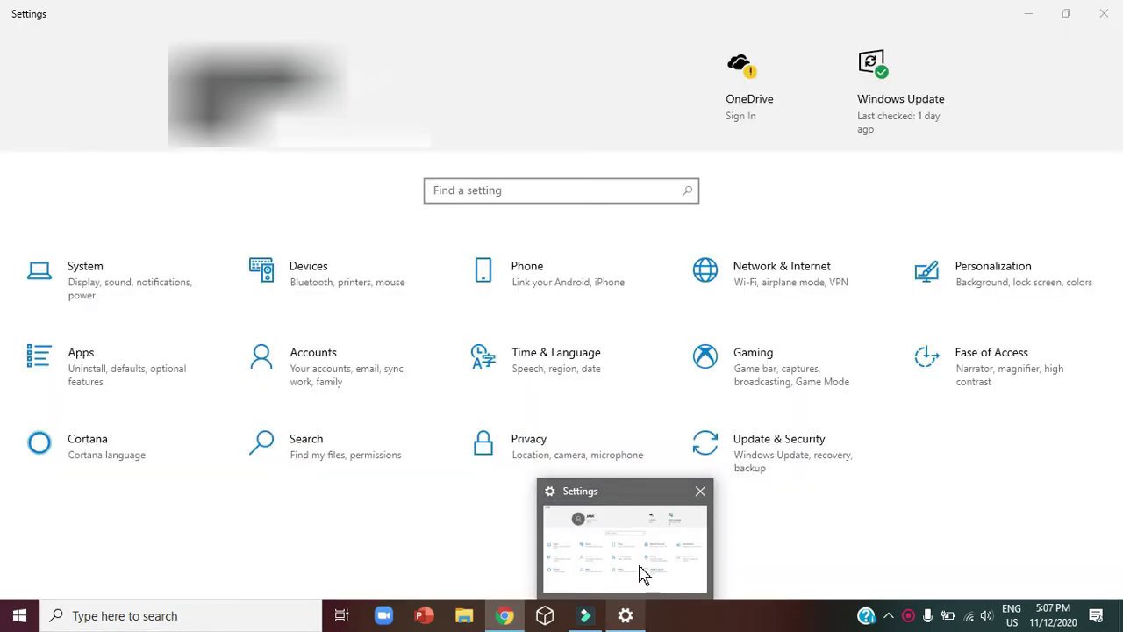
left_click(1094, 265)
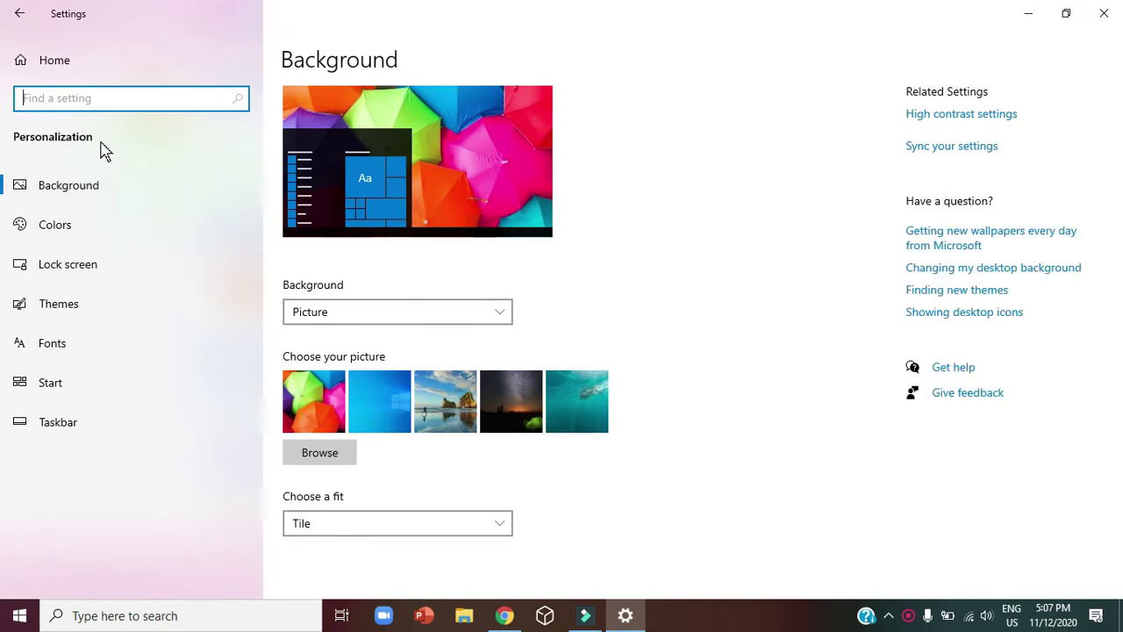
left_click(209, 103)
type("Cursor")
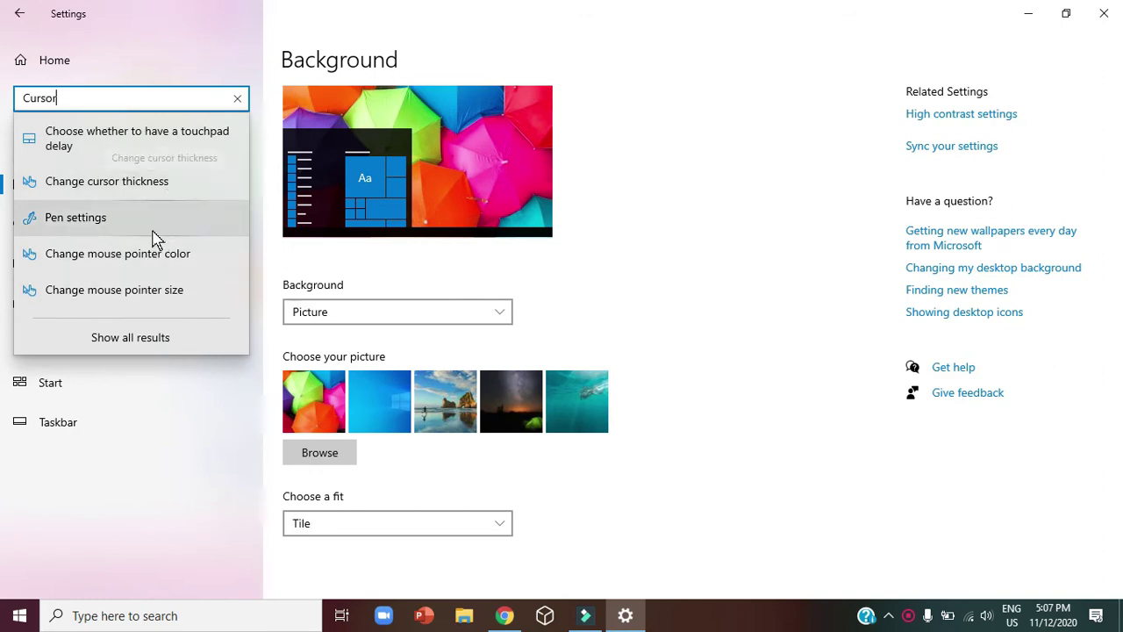
left_click(207, 263)
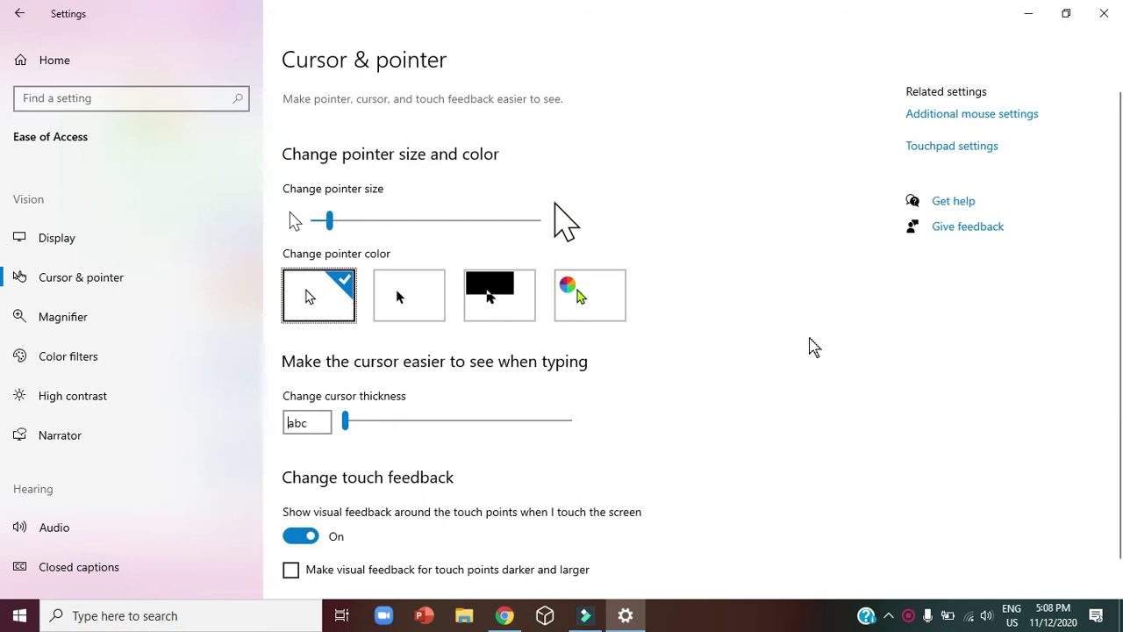
- Open the Mouse Properties dialog through the additional mouse settings and show its pointer customization list
left_click(938, 118)
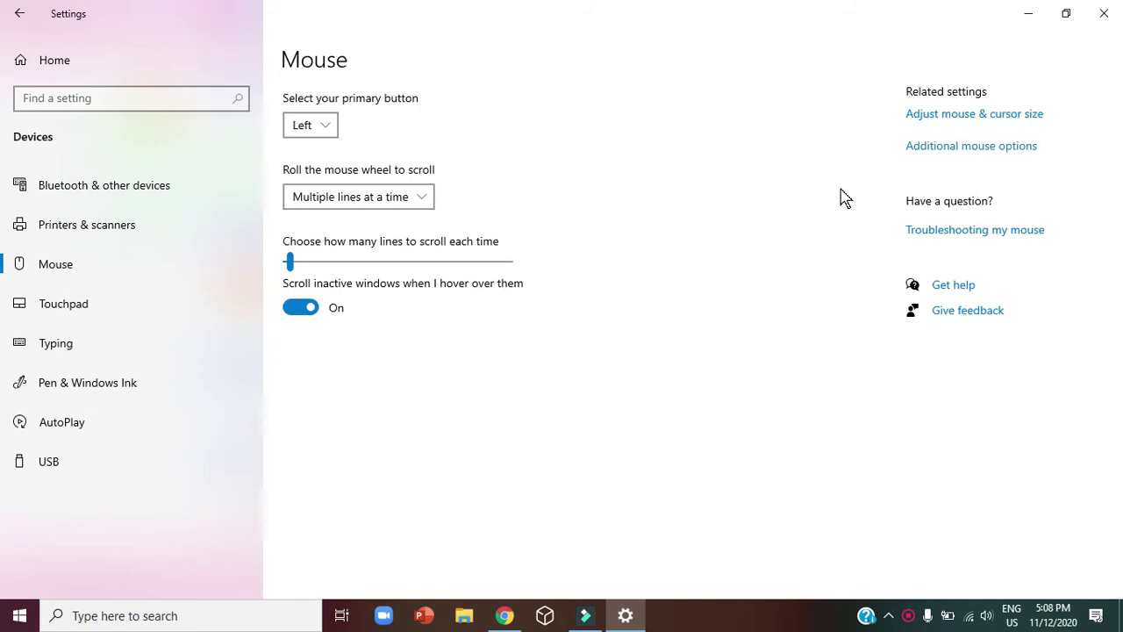
left_click(928, 145)
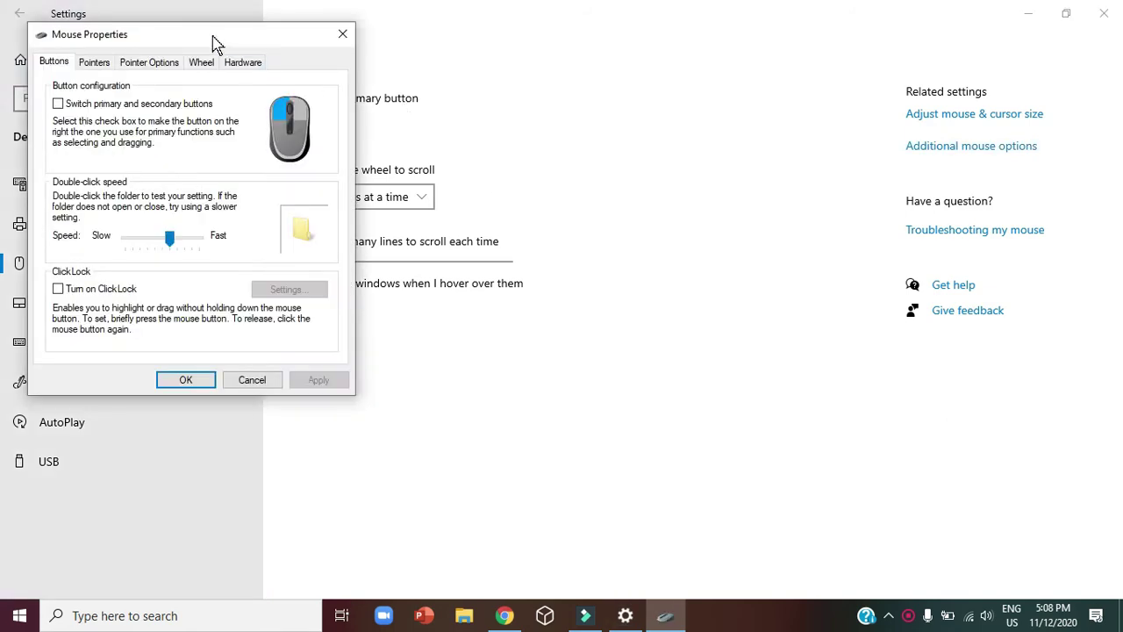
left_click(107, 64)
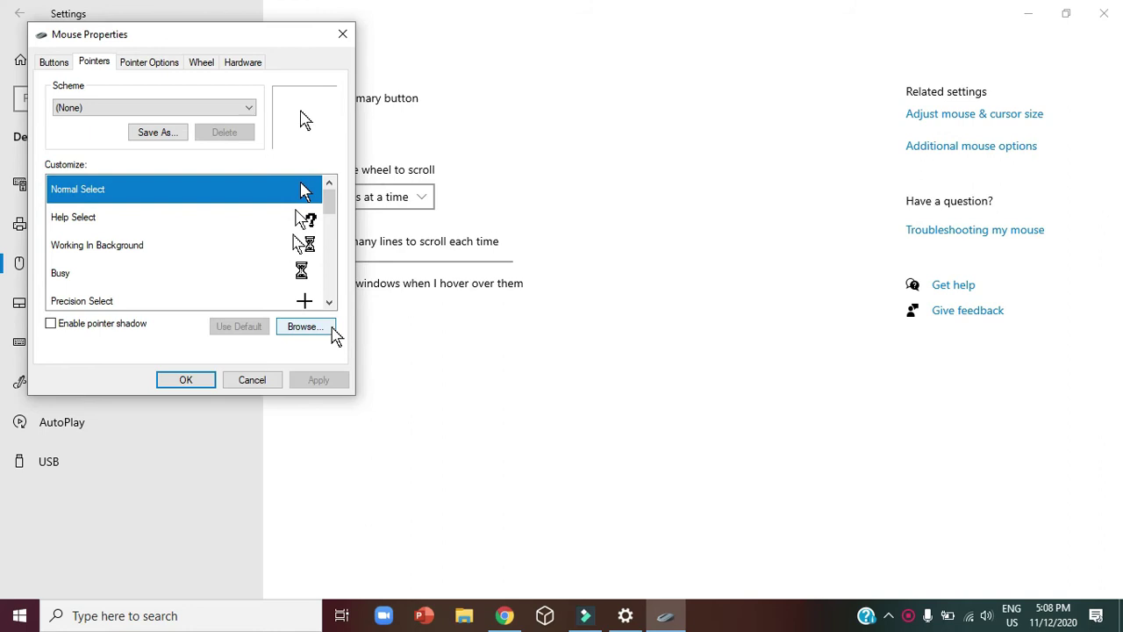
- Browse for a Normal Select pointer file in the Downloads folder, with the file type set to All Files
mouse_move(332, 218)
left_mouse_down()
mouse_move(341, 296)
mouse_move(332, 216)
left_mouse_up()
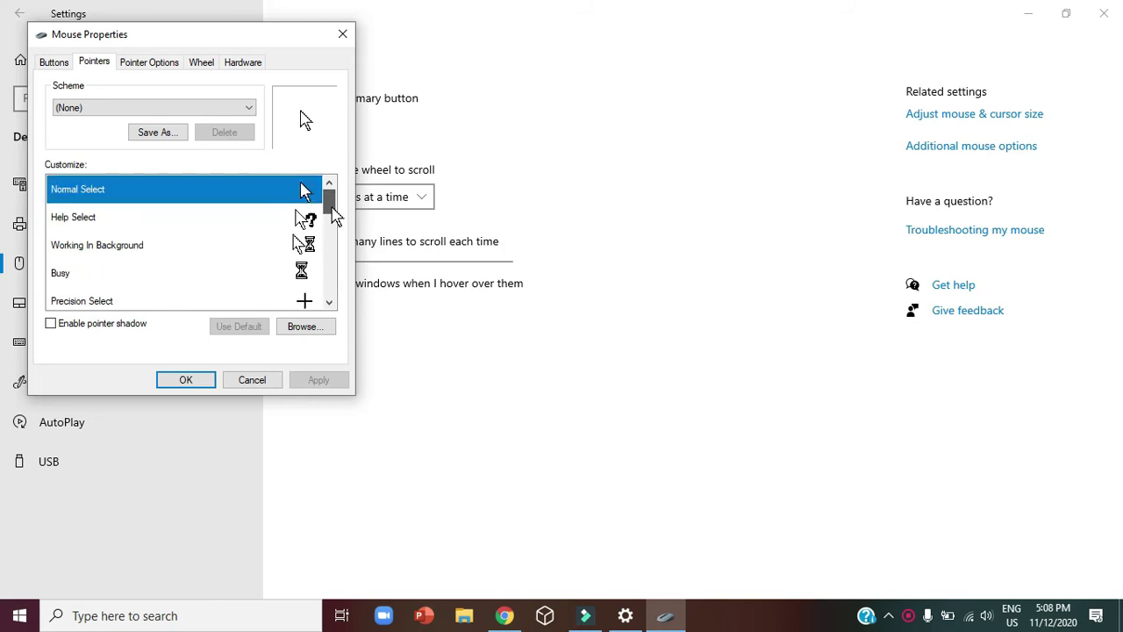
left_click(303, 326)
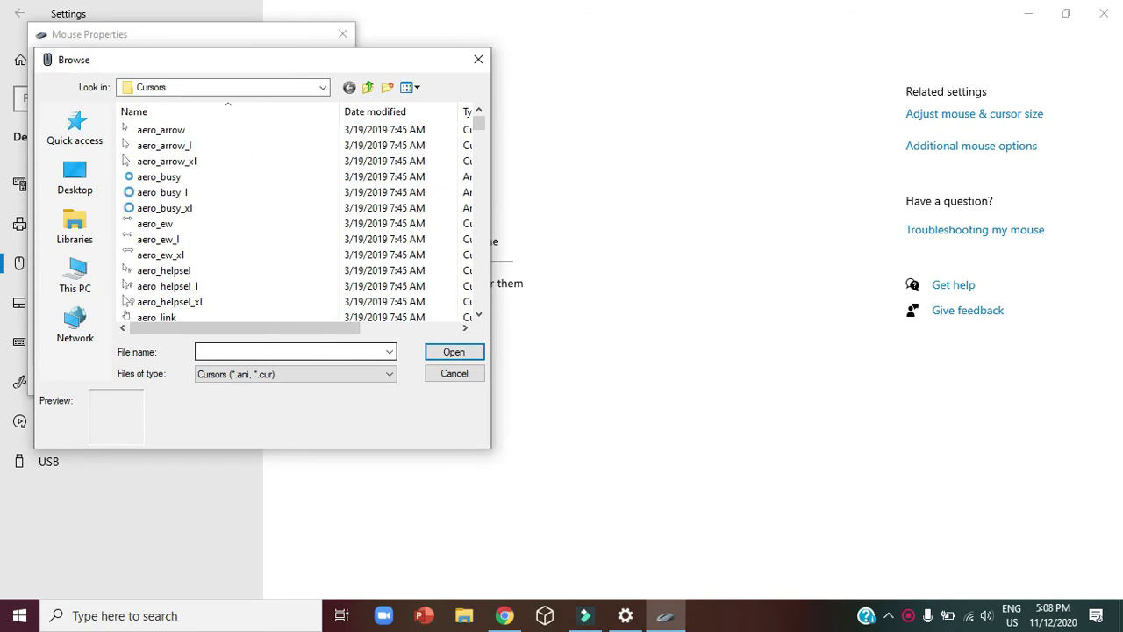
left_click(81, 181)
double_click(372, 275)
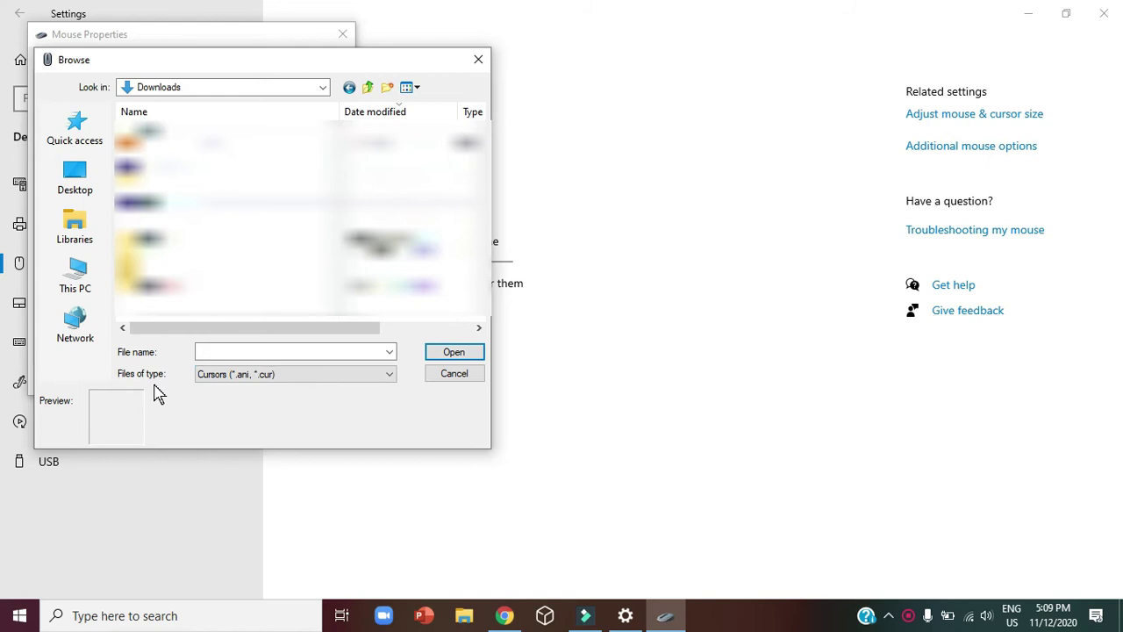
left_click(205, 382)
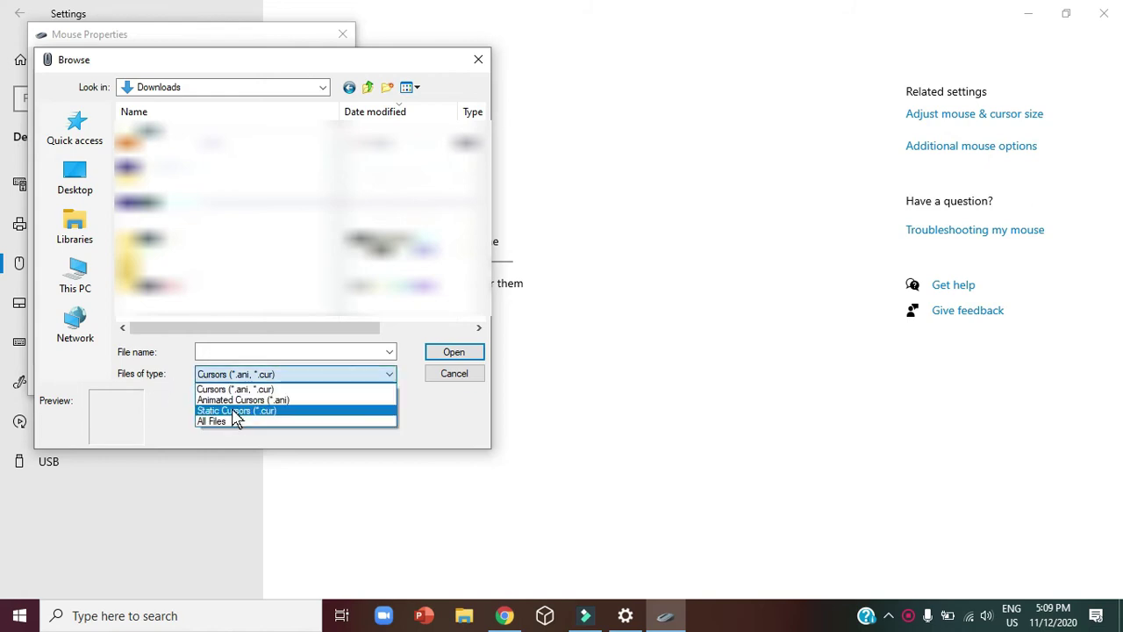
left_click(245, 427)
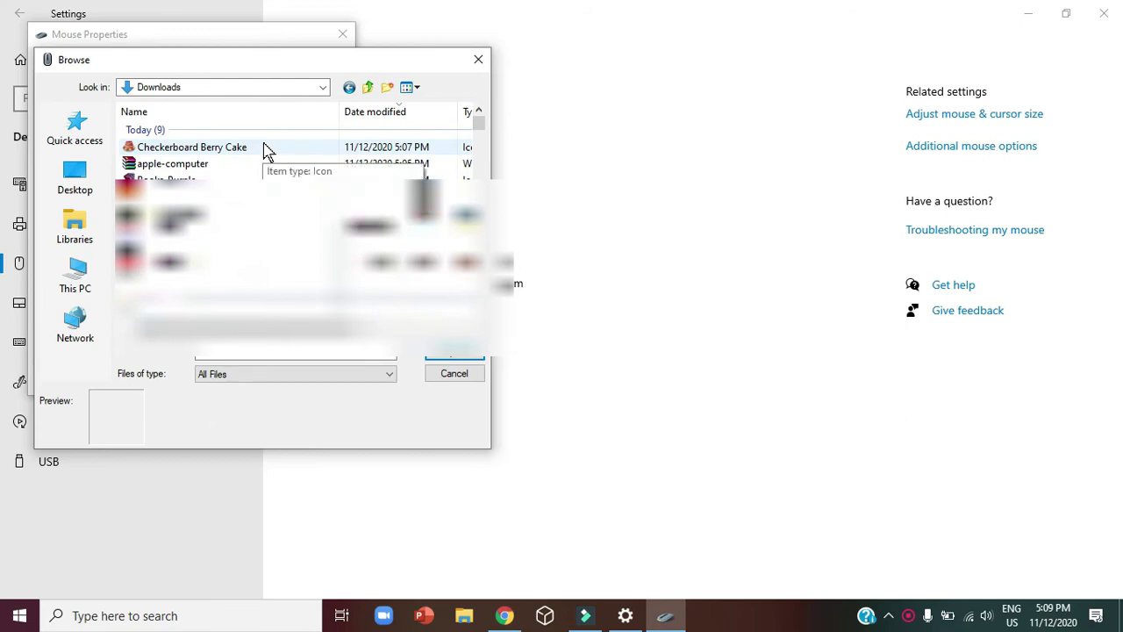
- Assign the Checkerboard Berry Cake file to the Normal Select pointer, apply the change and close Mouse Properties
left_click(349, 169)
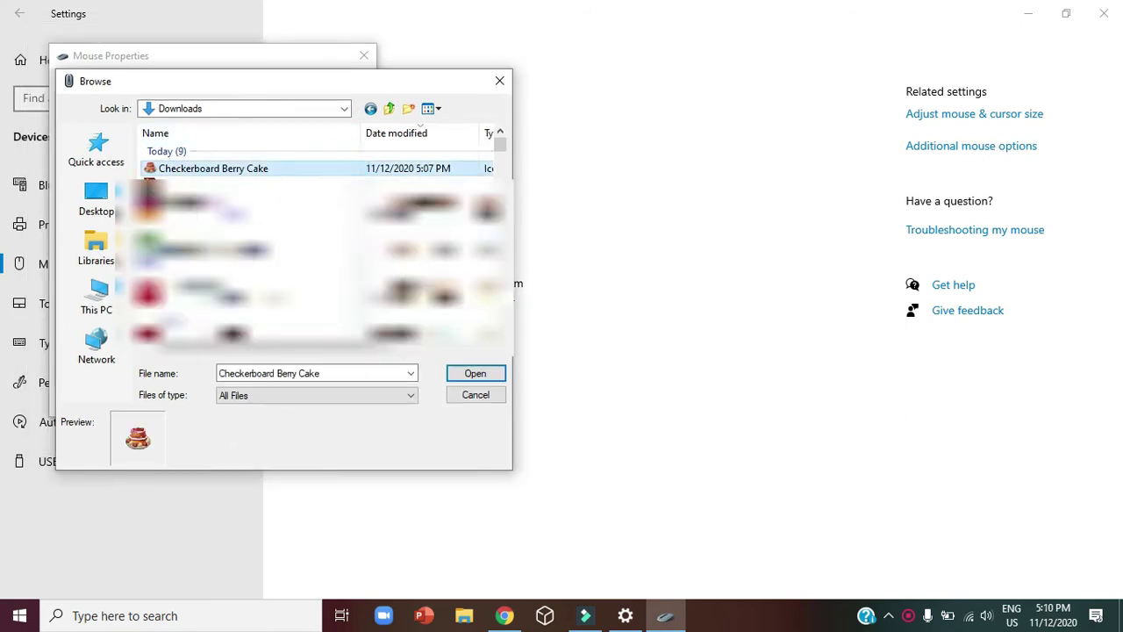
left_click(492, 375)
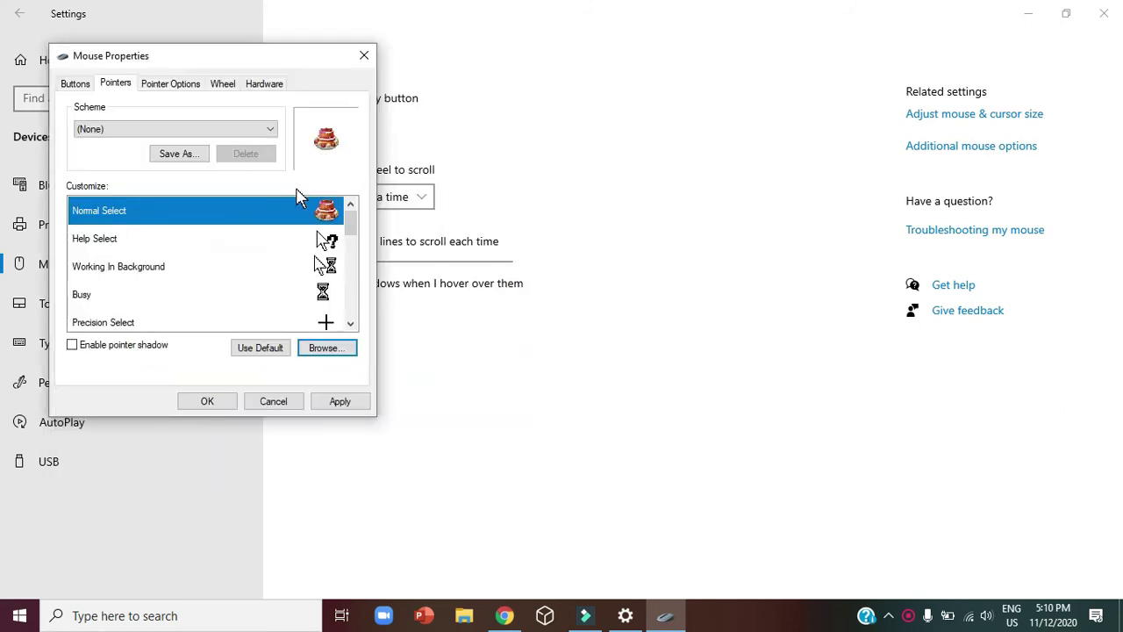
left_click(341, 401)
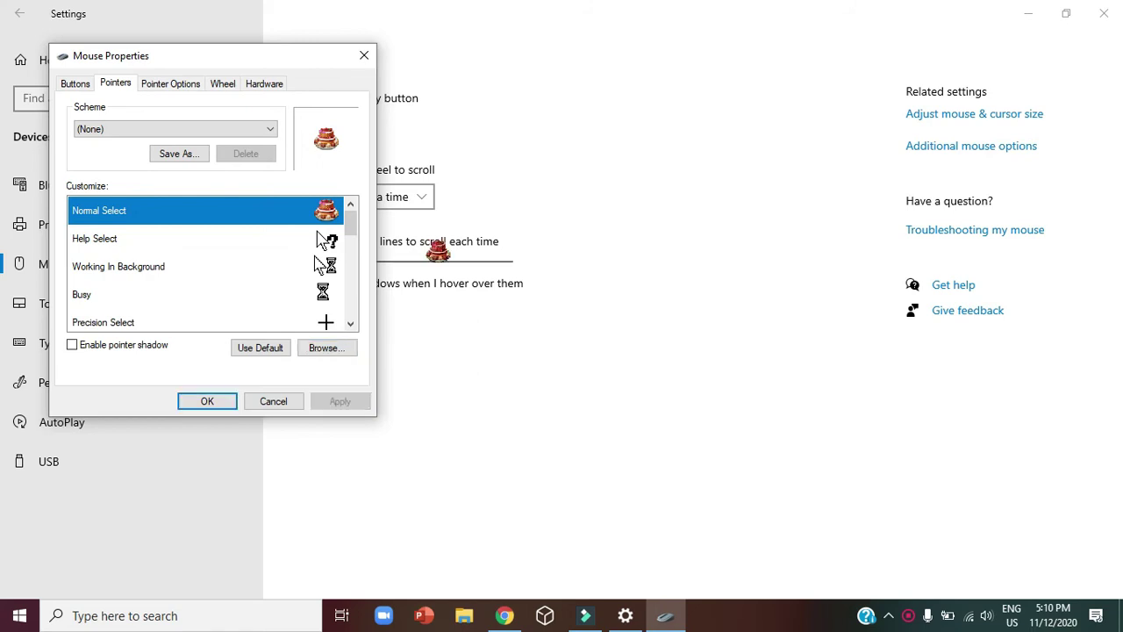
left_click(363, 56)
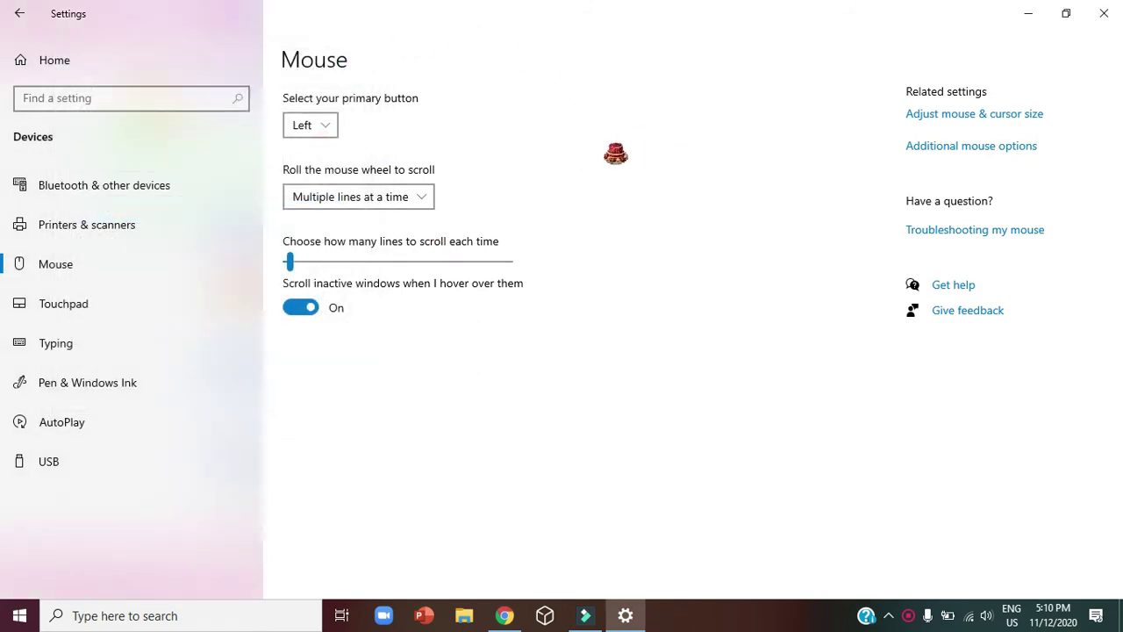
- Show the desktop, switch back to Chrome and search the cursor library's gallery for "rainbow cursor"
key("super+d")
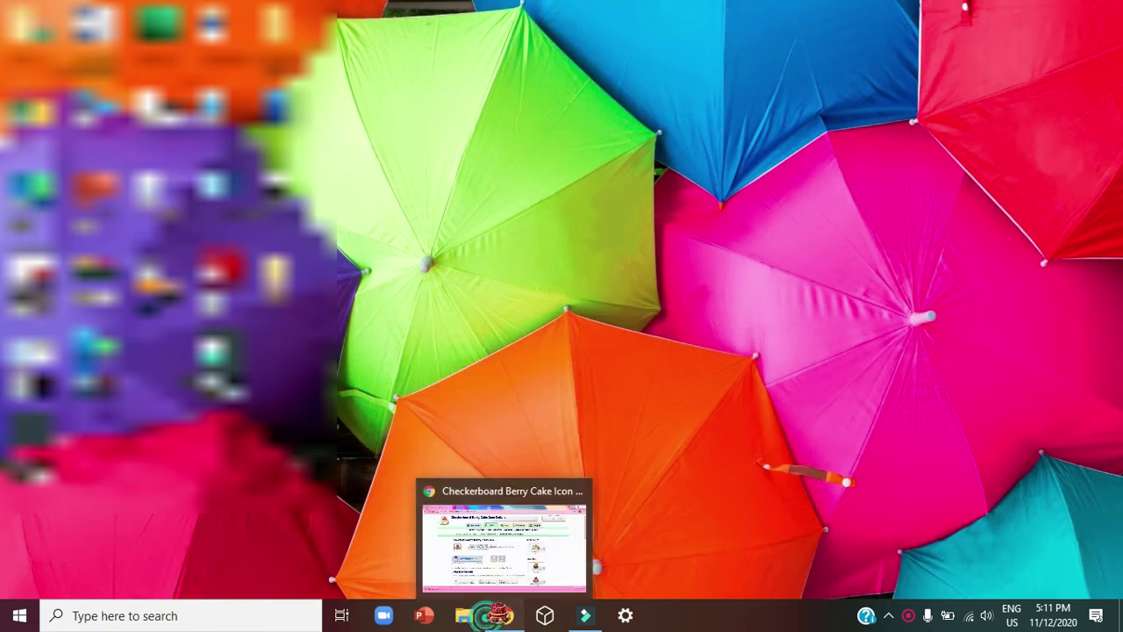
left_click(493, 614)
left_click(223, 13)
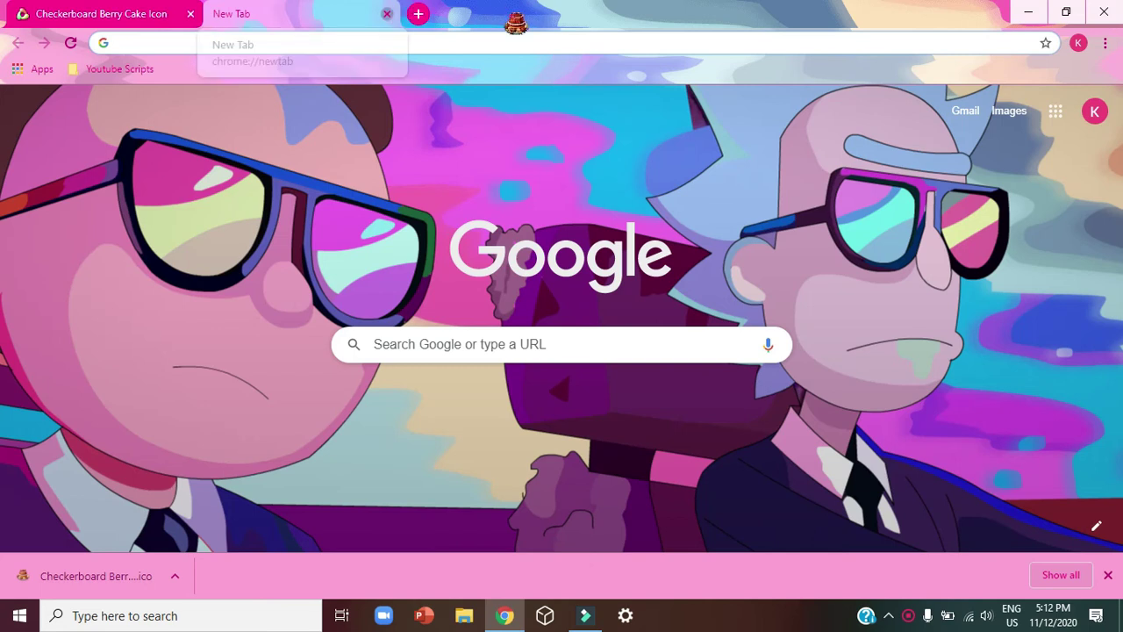
key("ctrl+w")
left_click(465, 139)
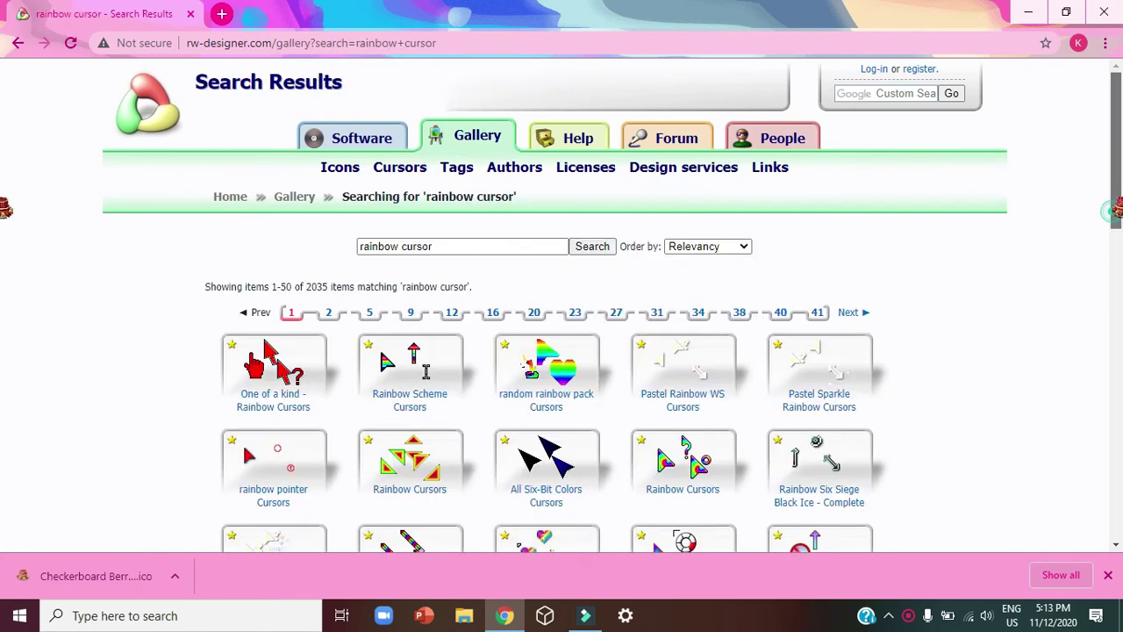
- Look through the first page of rainbow cursor results and open results page 2
scroll(1113, 254, "down", 2)
left_click_drag(1113, 254, 1107, 356)
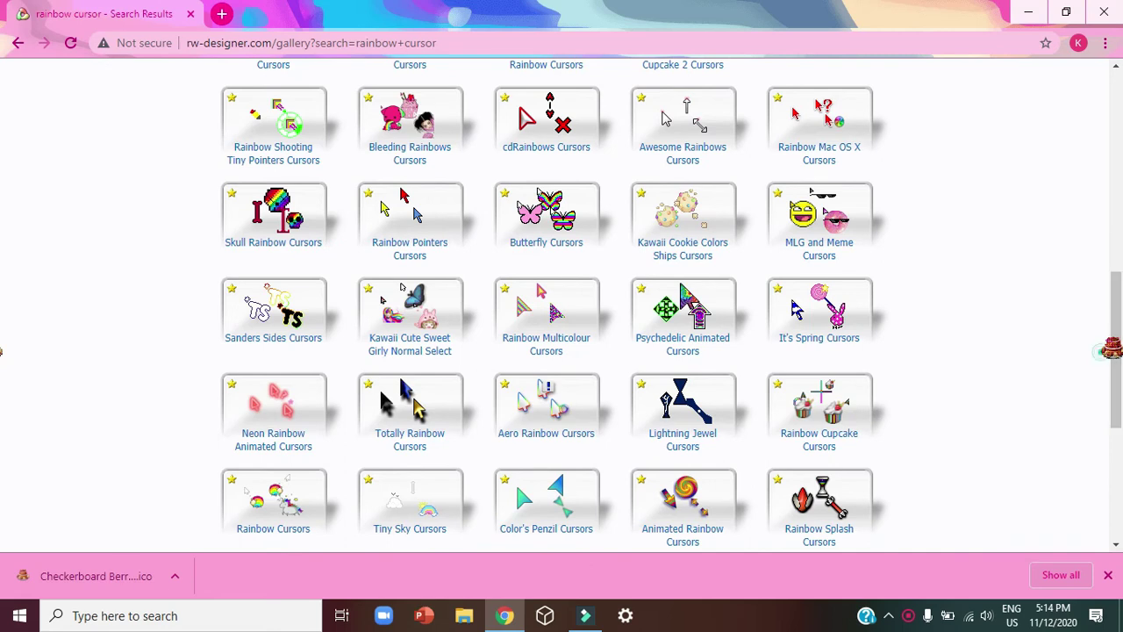
double_click(1087, 369)
left_click(1057, 381)
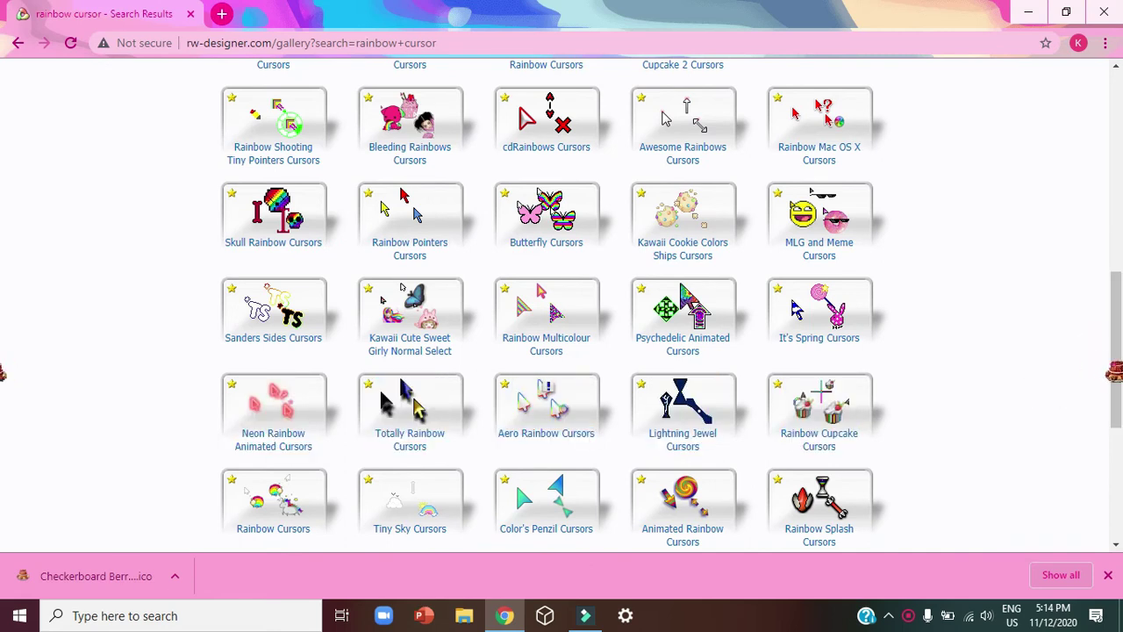
left_click_drag(1116, 369, 1116, 461)
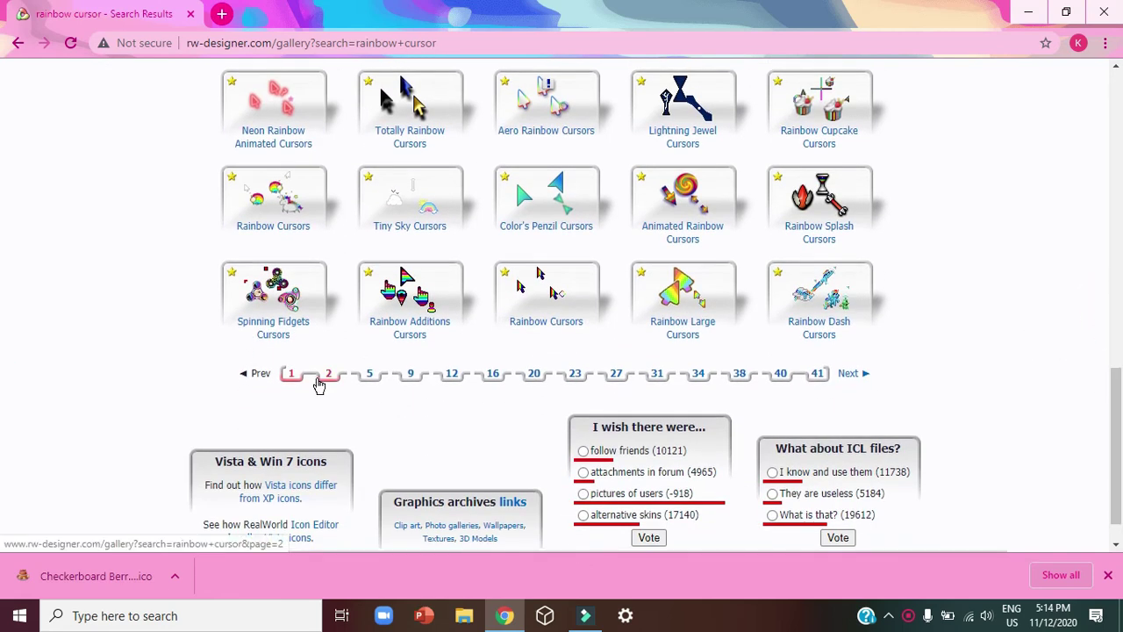
left_click(318, 386)
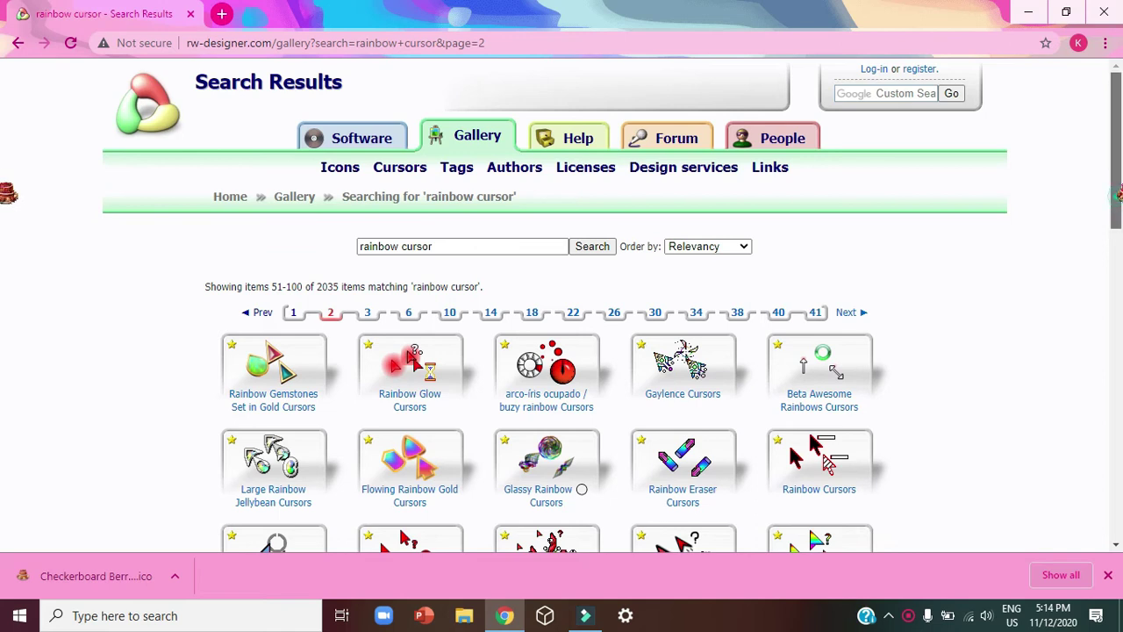
- Browse the second page of results and open the Flowing Transparent Rainbow Cursors set
scroll(544, 299, "down", 10)
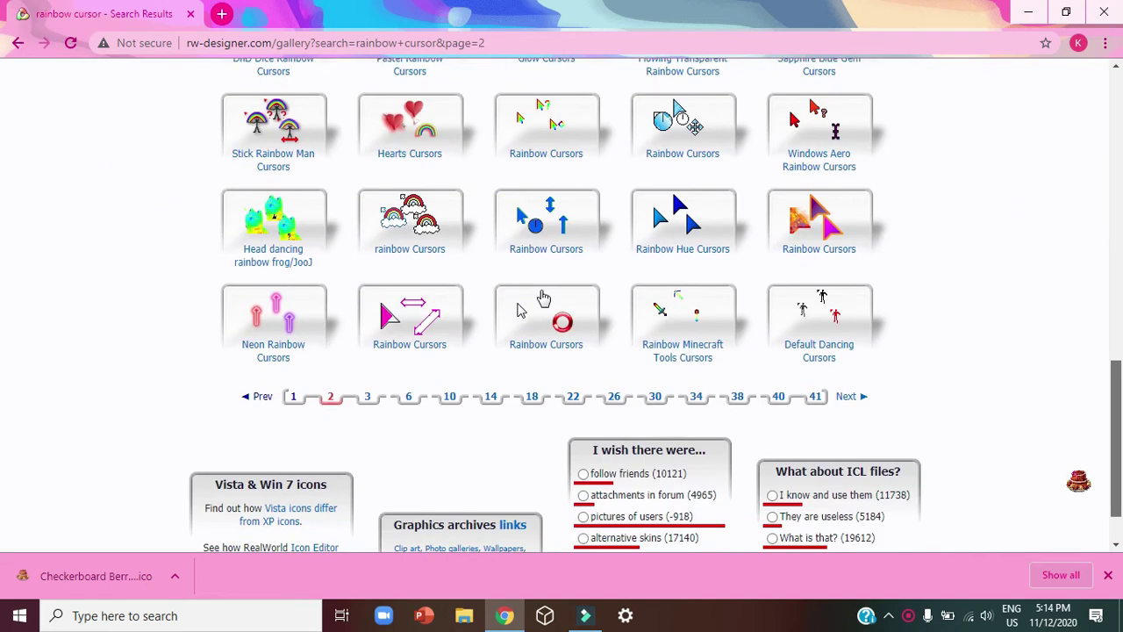
scroll(561, 307, "up", 1)
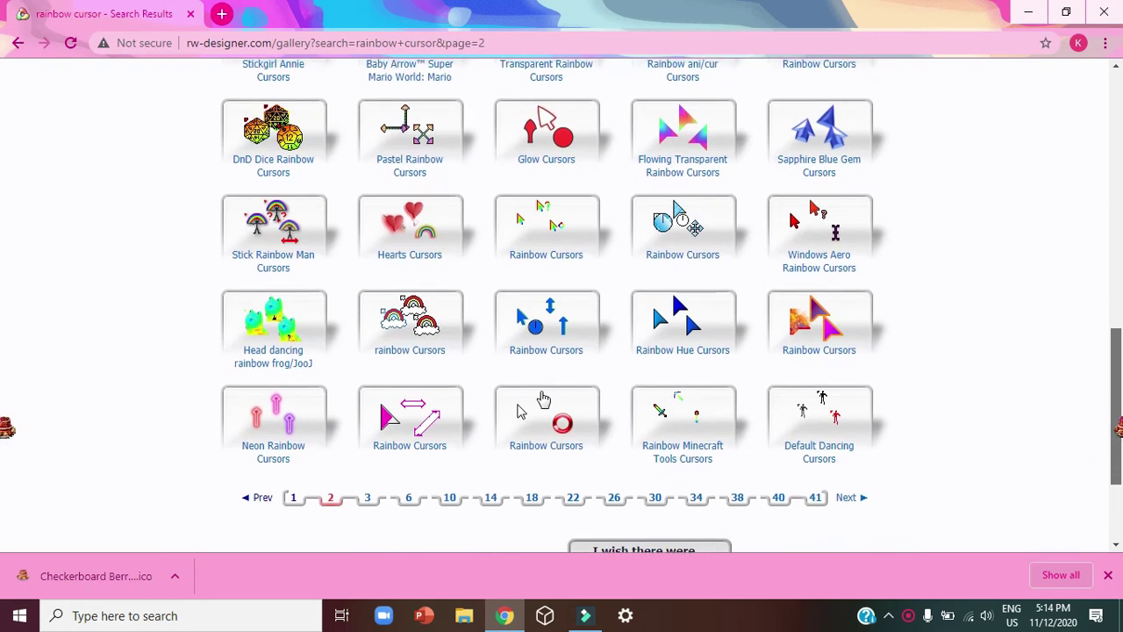
scroll(542, 399, "up", 2)
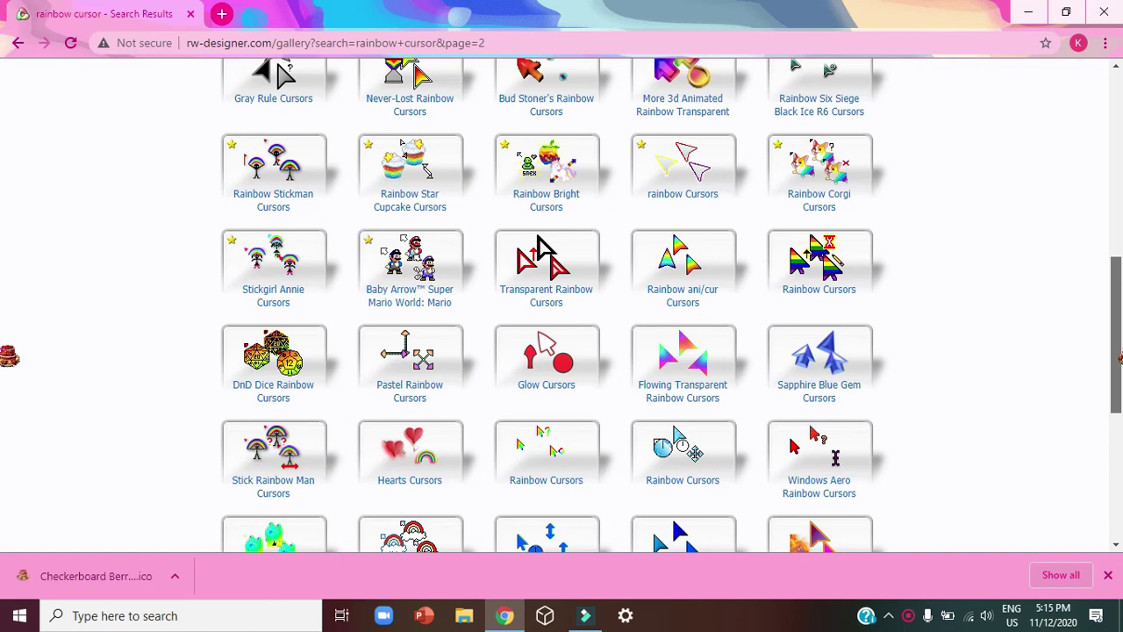
scroll(9, 355, "up", 4)
scroll(11, 316, "down", 3)
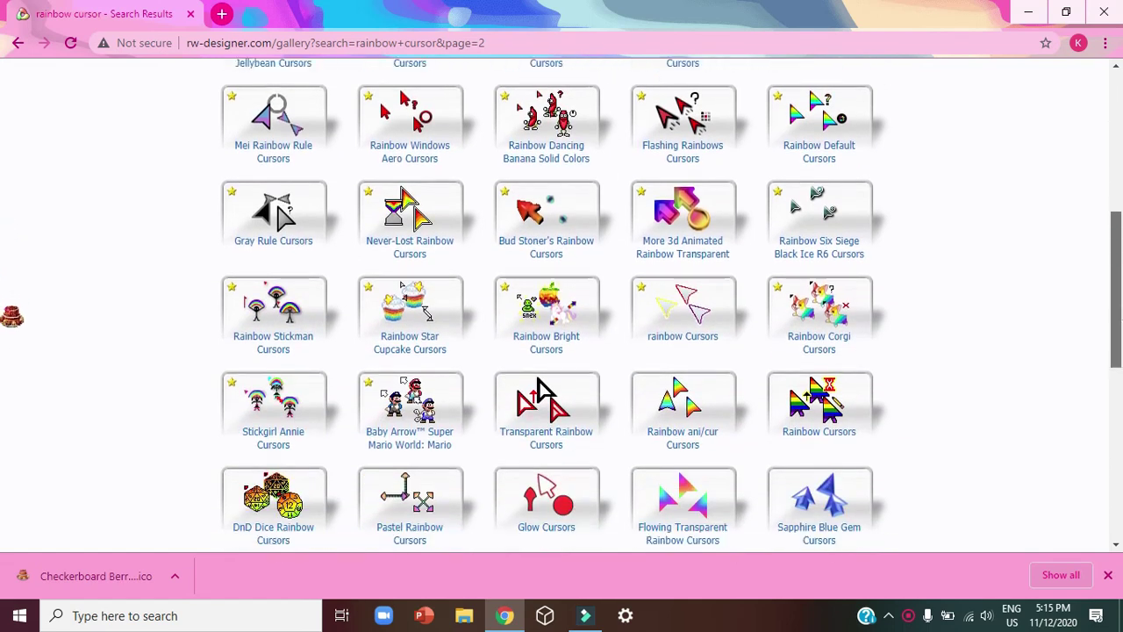
mouse_move(714, 412)
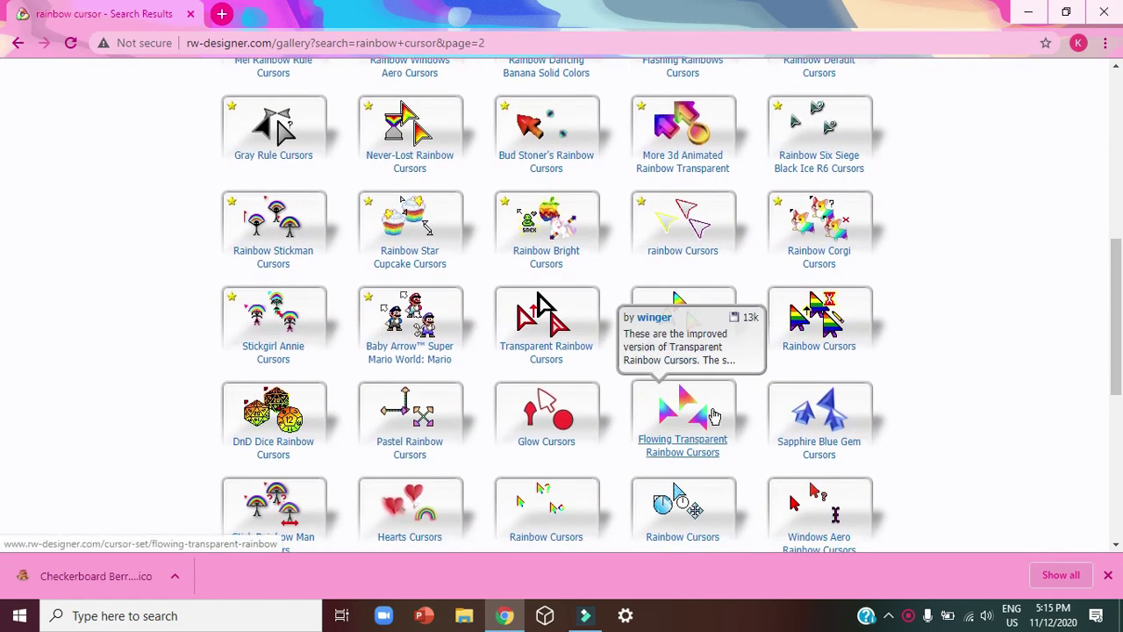
left_click(714, 414)
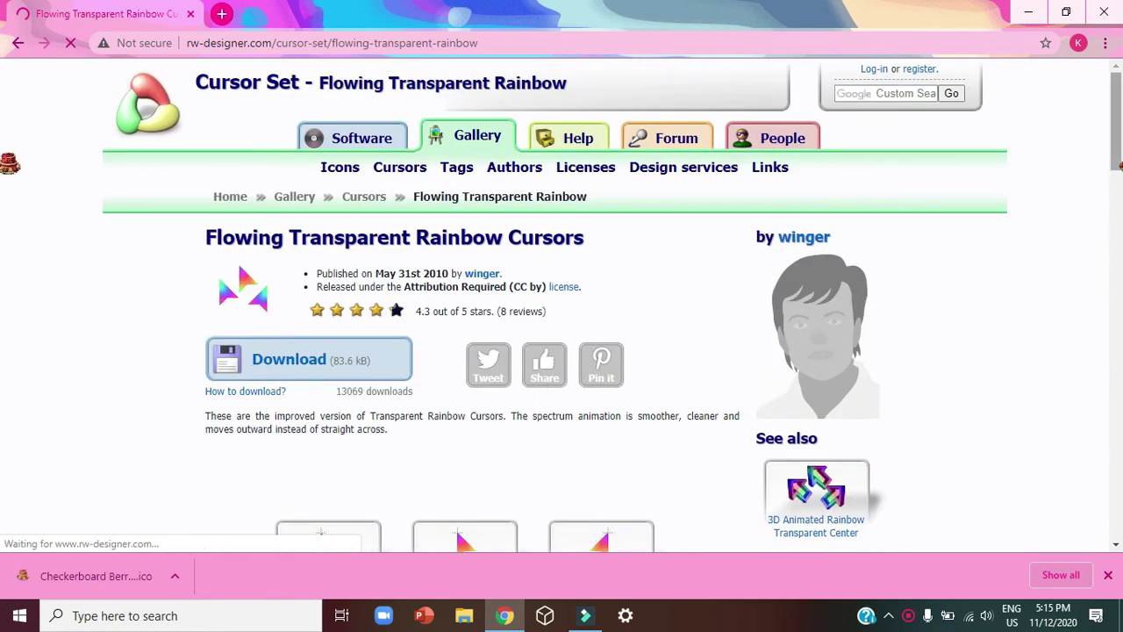
- Review the cursors in this set, open the related Flowing Rainbow Gold Cursors set and download it
scroll(7, 262, "down", 5)
scroll(6, 250, "up", 1)
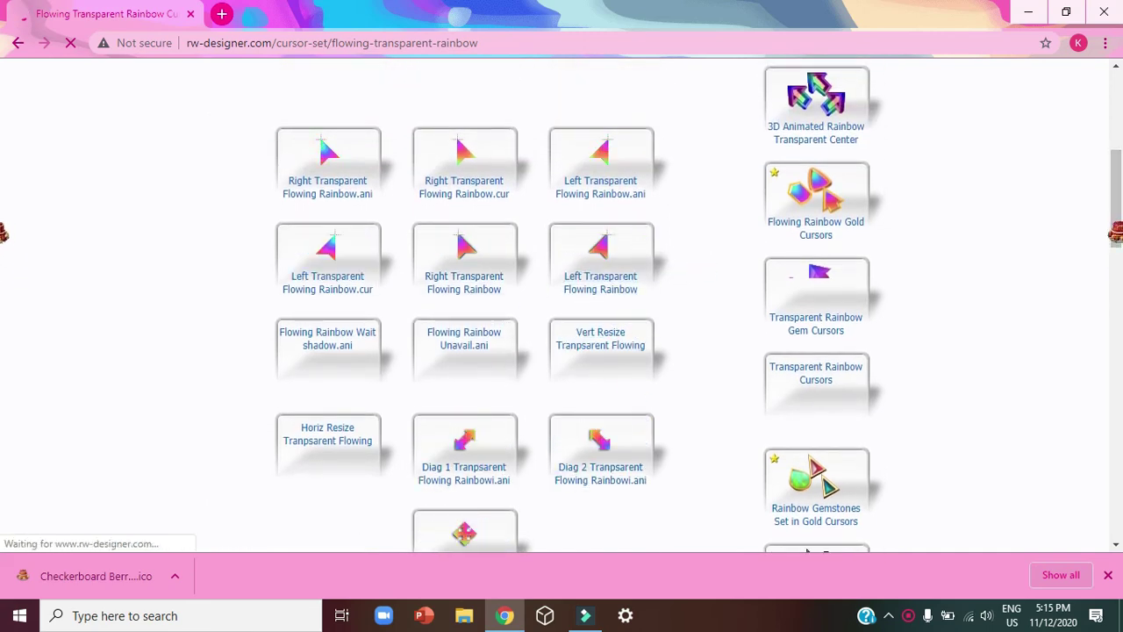
scroll(807, 551, "up", 4)
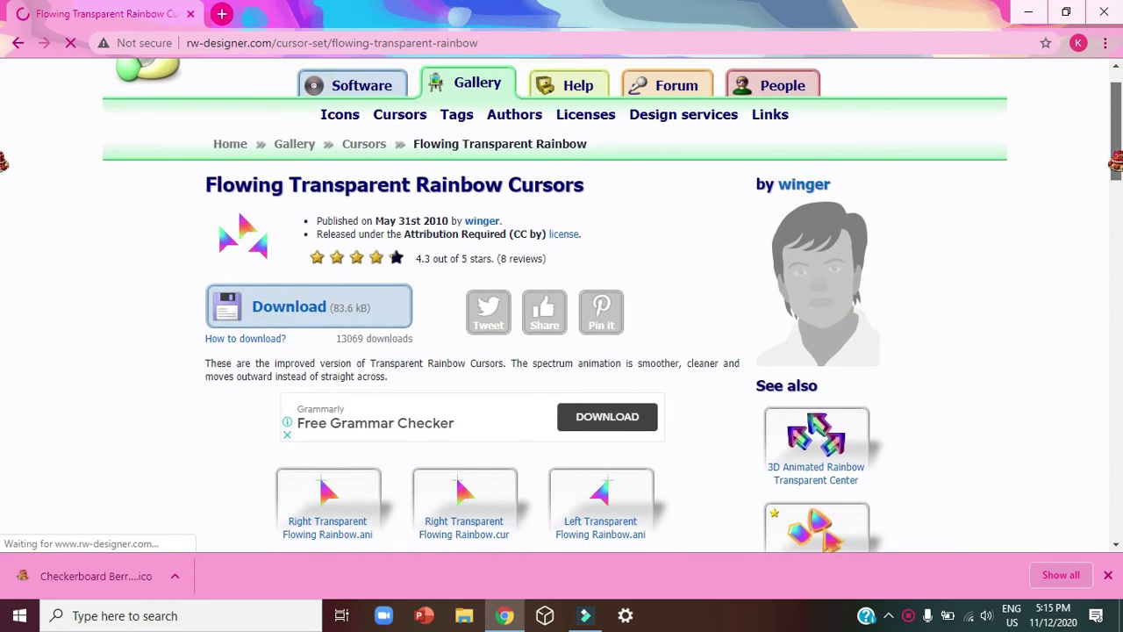
left_click(816, 526)
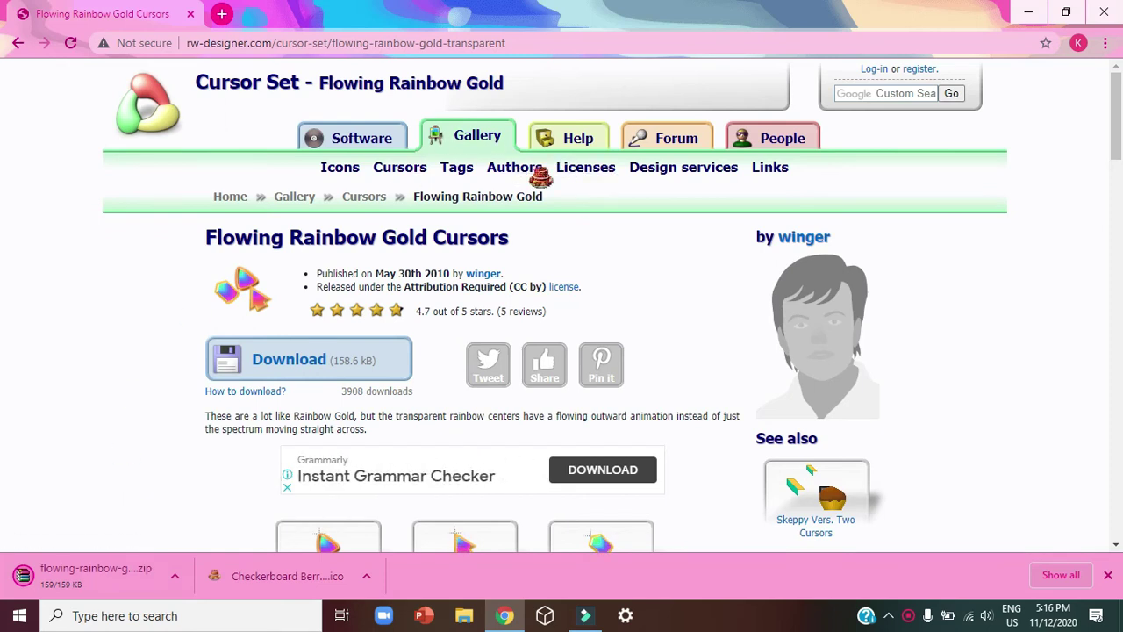
- Return to the gallery's main page and search the icon and cursor libraries for "Galaxy"
left_click(482, 145)
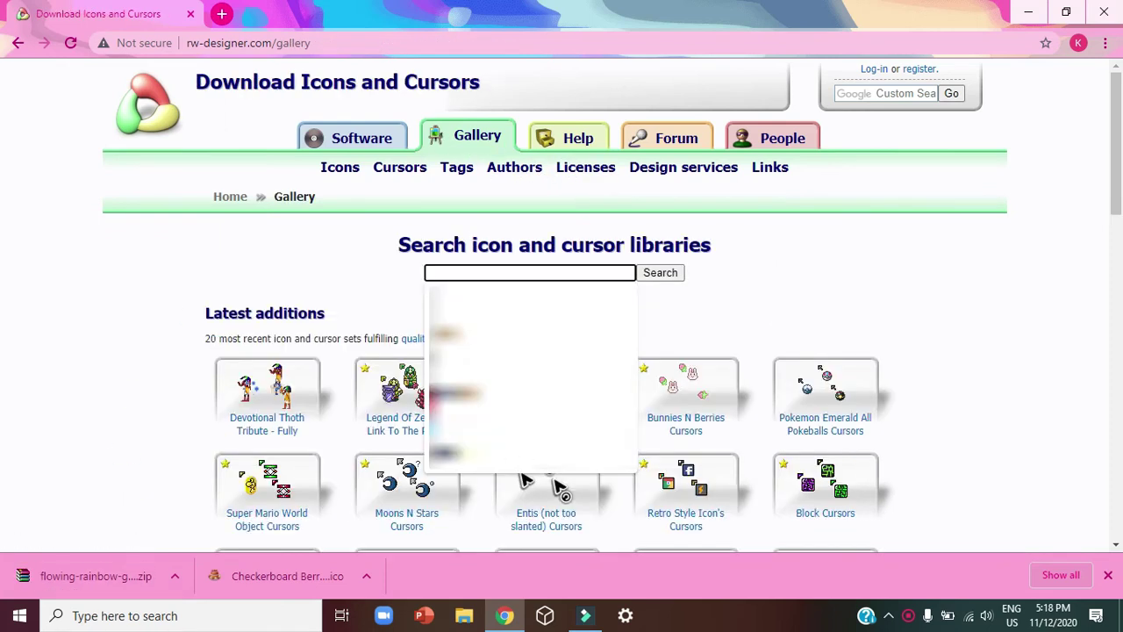
type("Galaxy")
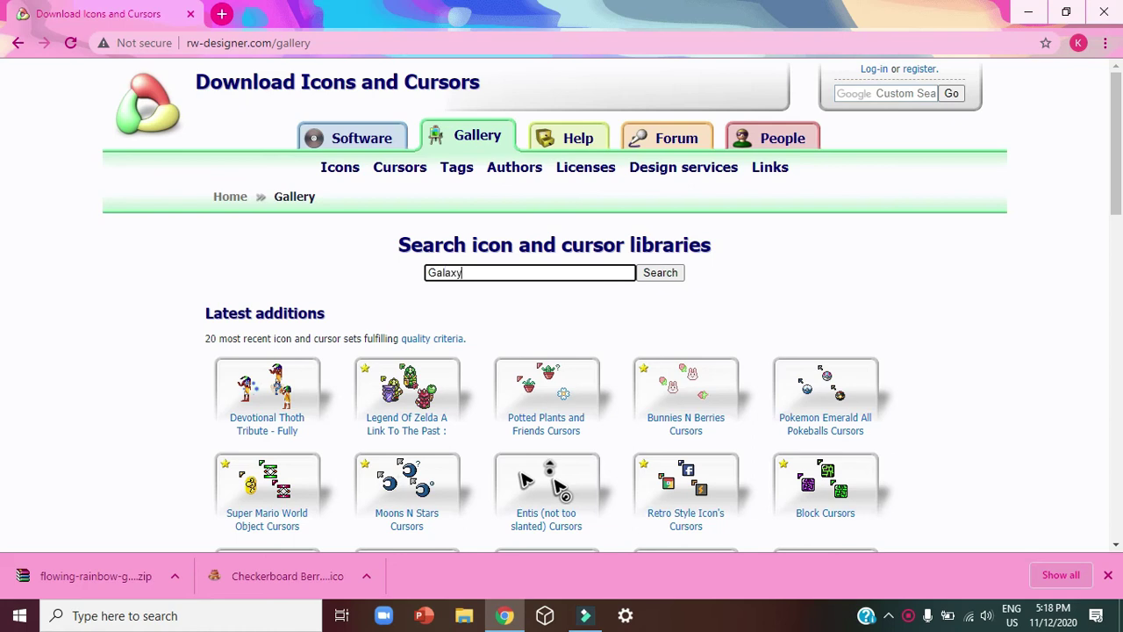
left_click(660, 272)
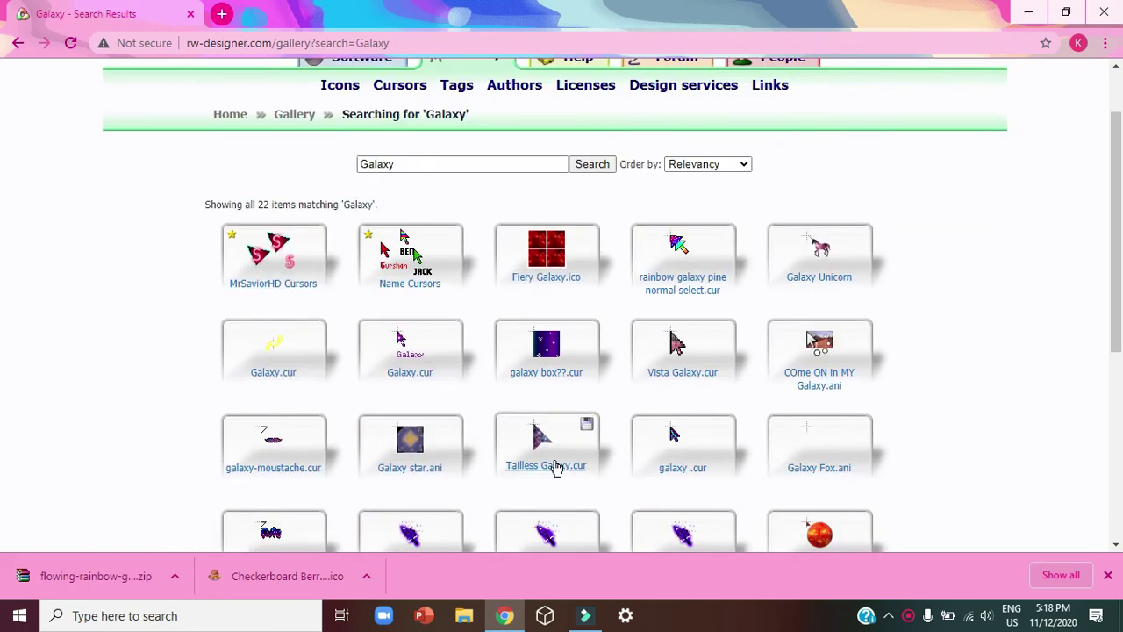
- Open the details page of Tailless Galaxy.cur, look it over and download the cursor
left_click(557, 467)
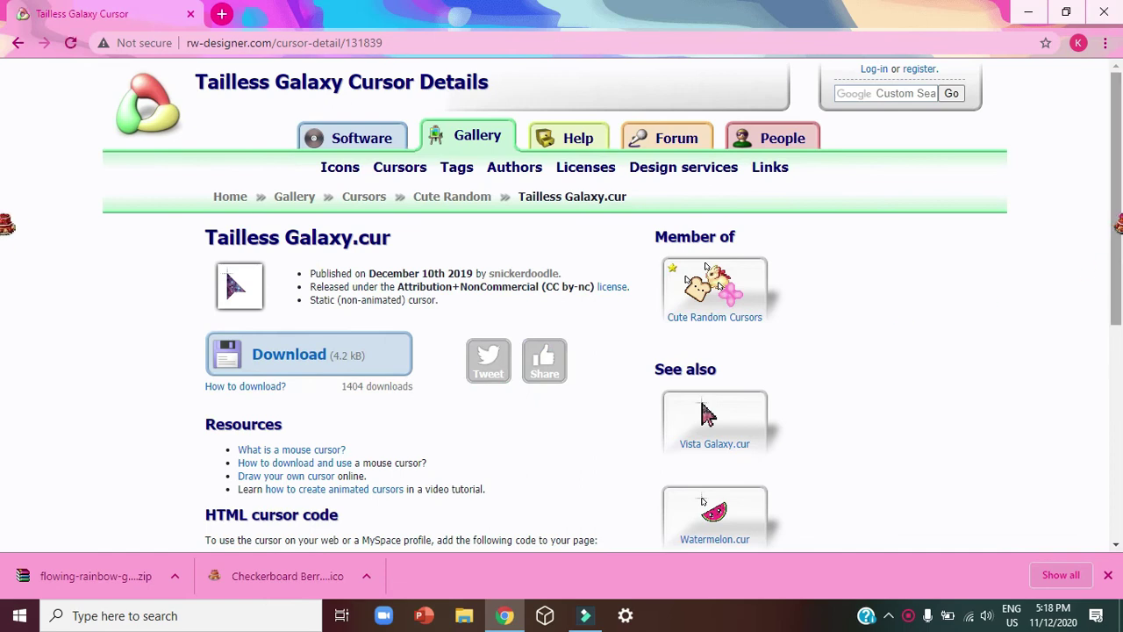
scroll(562, 351, "down", 4)
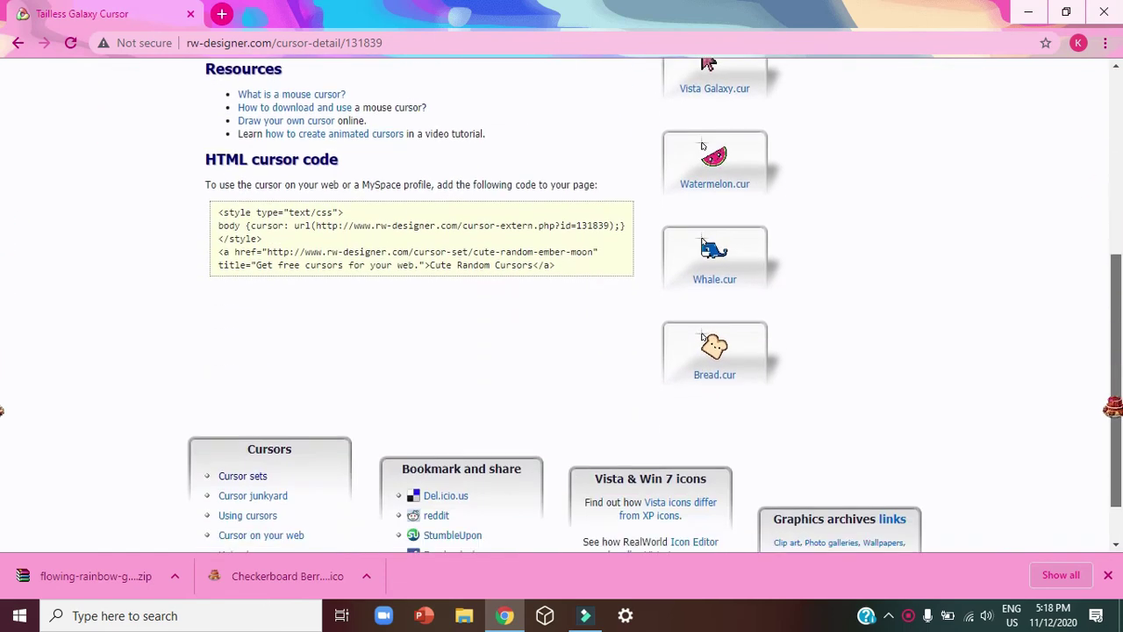
scroll(1113, 351, "up", 4)
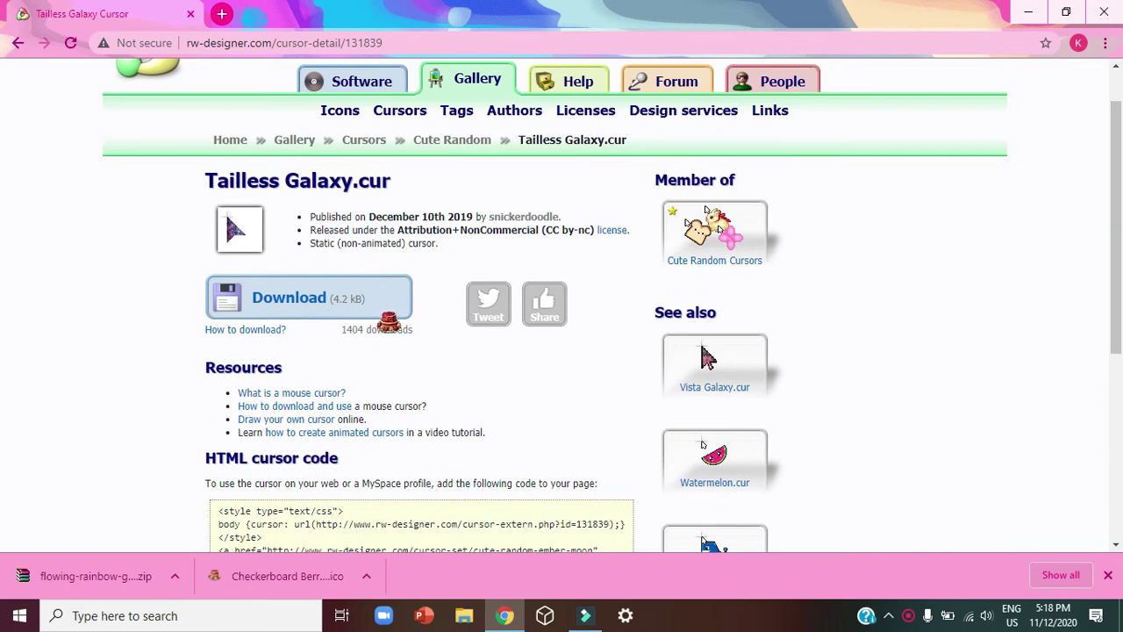
left_click(289, 299)
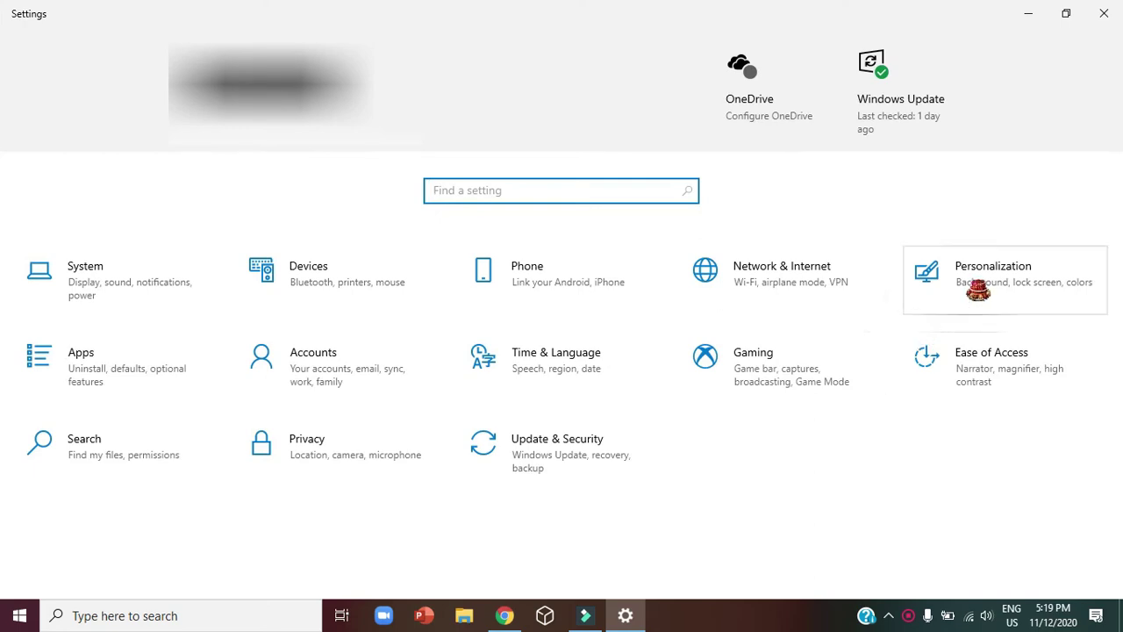
- Switch to Windows Settings, search for "Curs" from Personalization and open the mouse pointer color setting
left_click(977, 290)
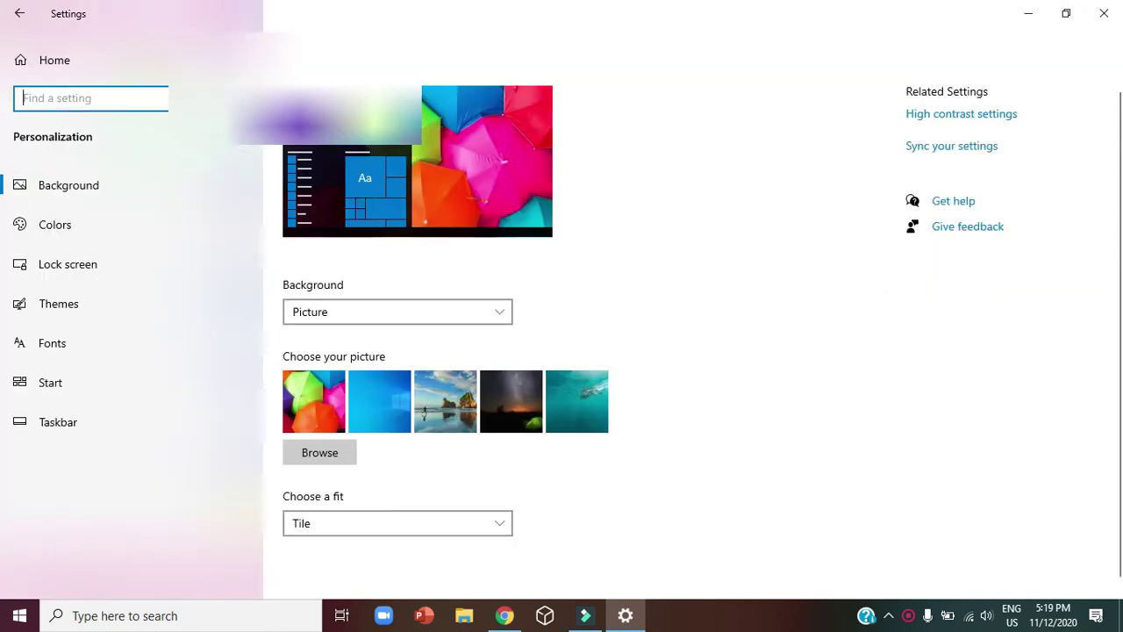
type("Curs")
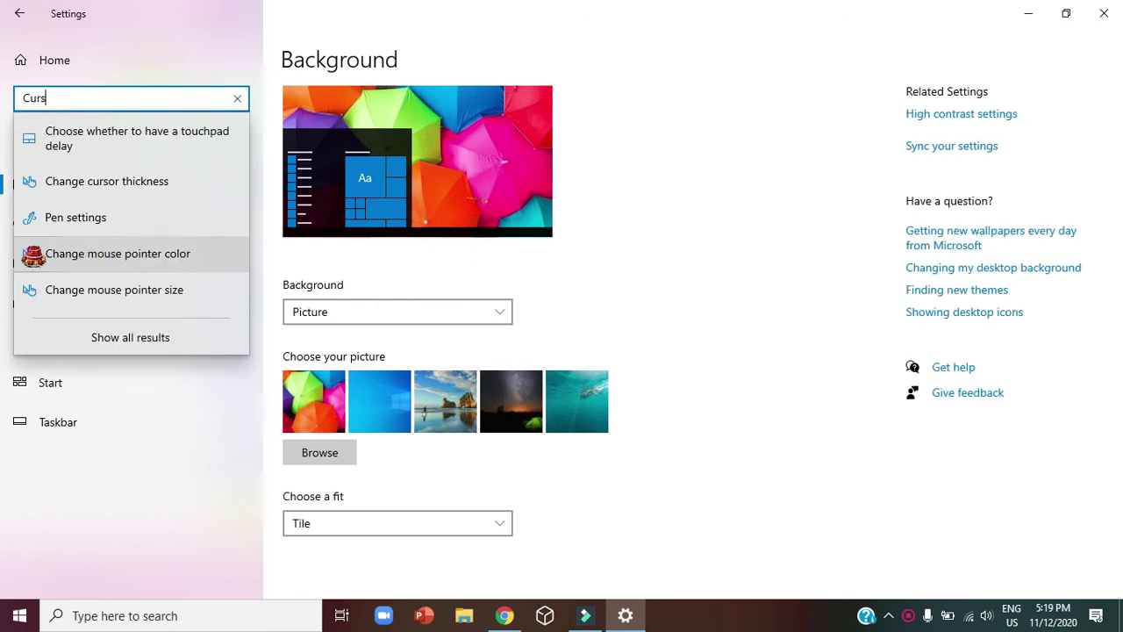
left_click(31, 254)
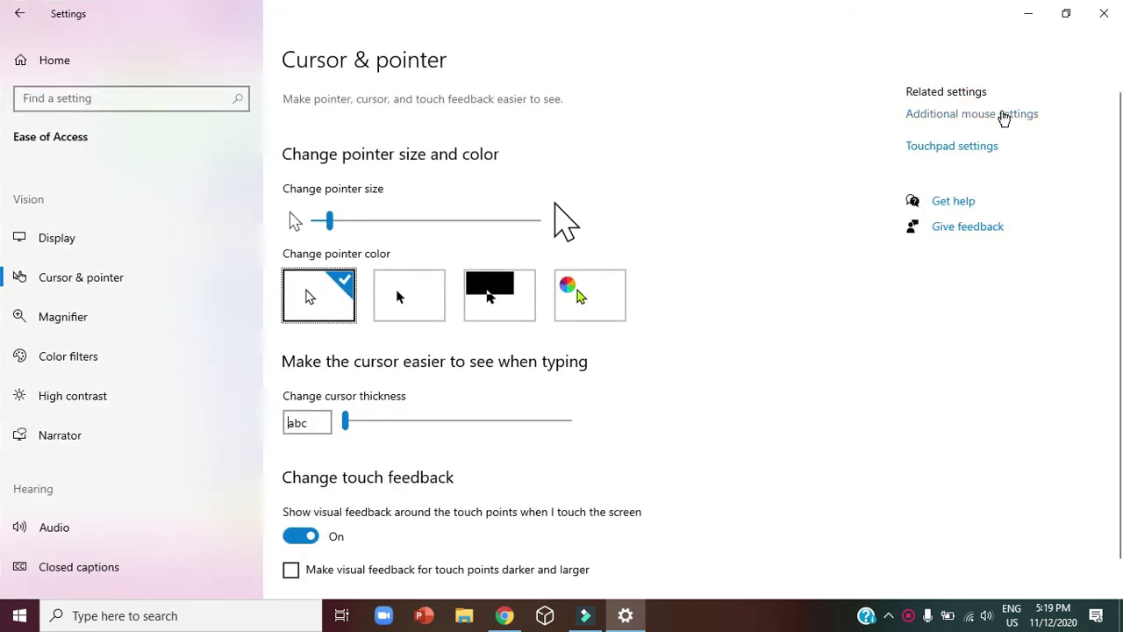
- Go through the additional mouse settings to the Mouse Properties dialog and display its pointer scheme and customization list
left_click(1020, 120)
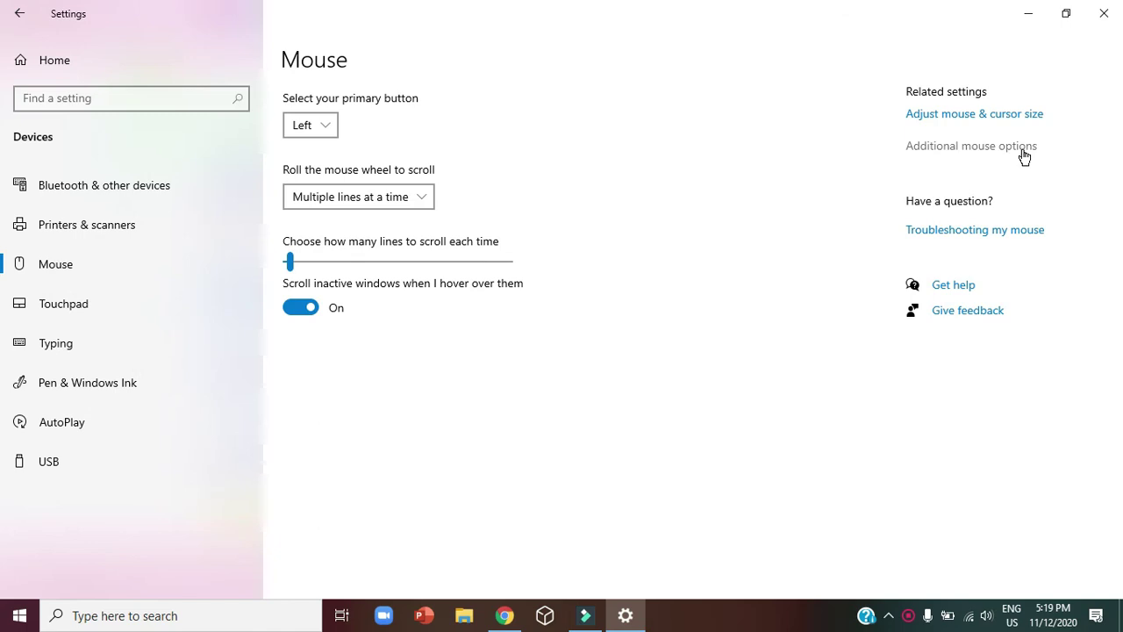
left_click(1023, 151)
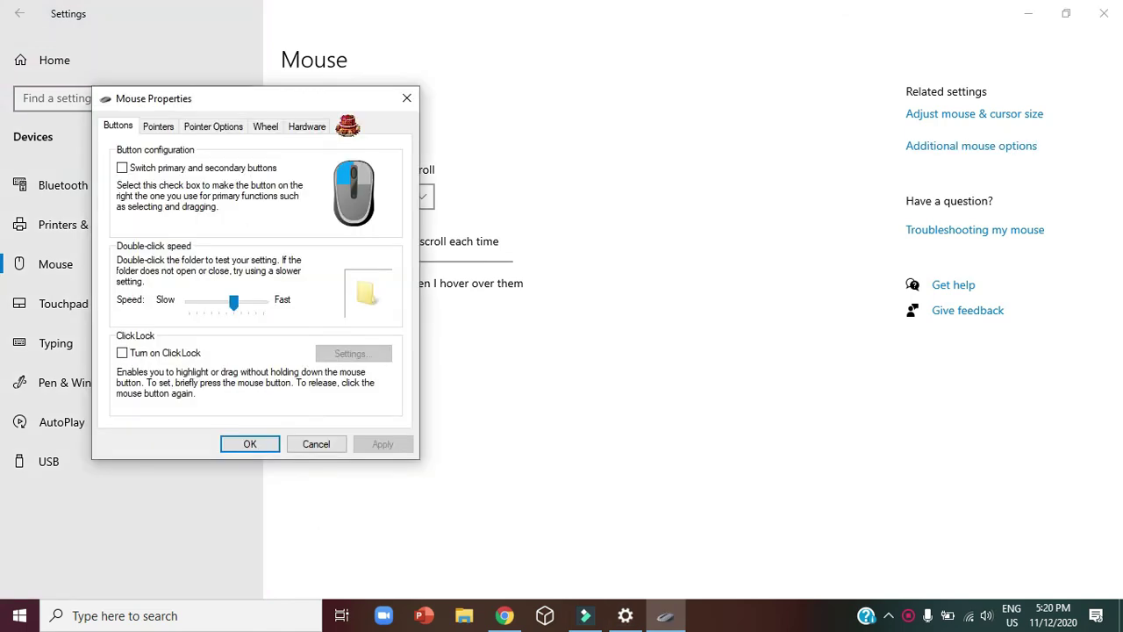
left_click(162, 125)
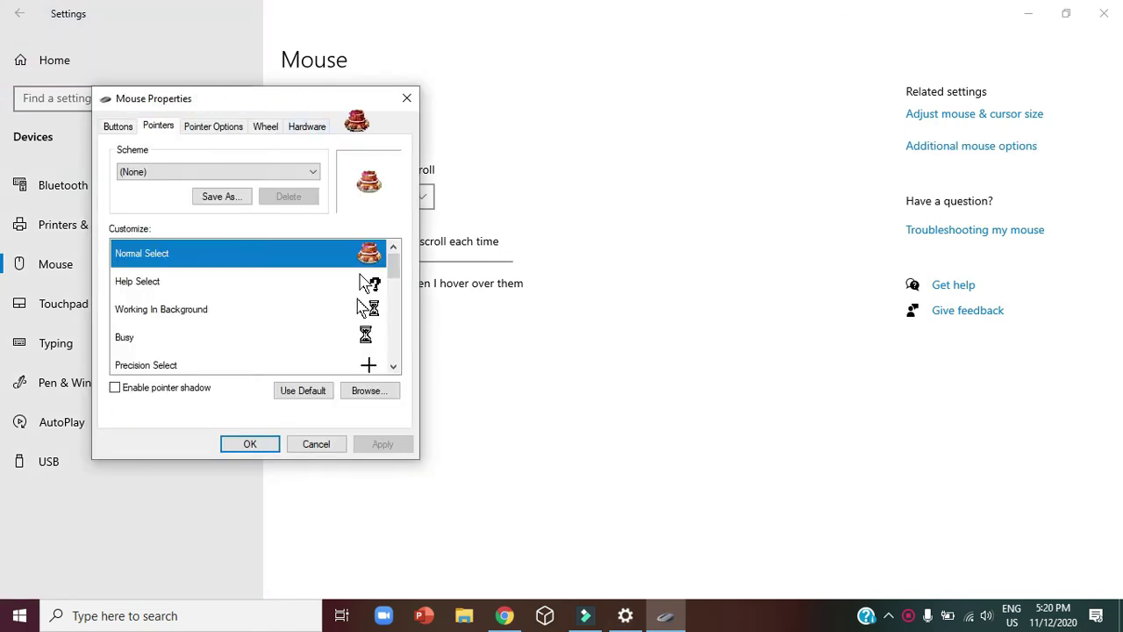
- Browse the Downloads folder for a new Normal Select pointer file, showing All Files
left_click(382, 386)
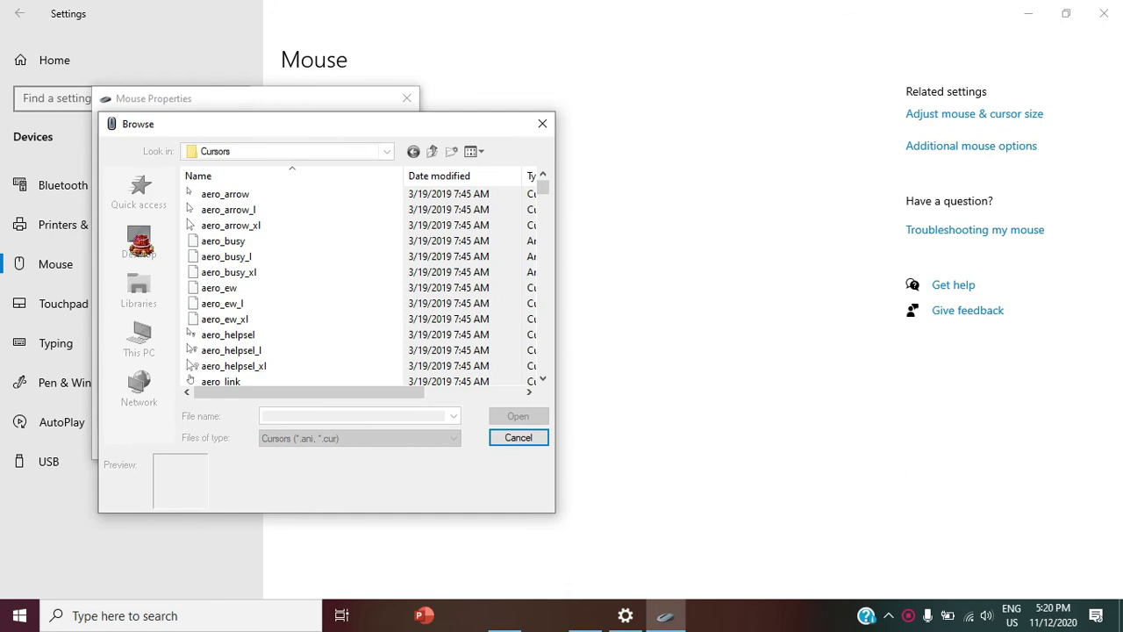
left_click(139, 242)
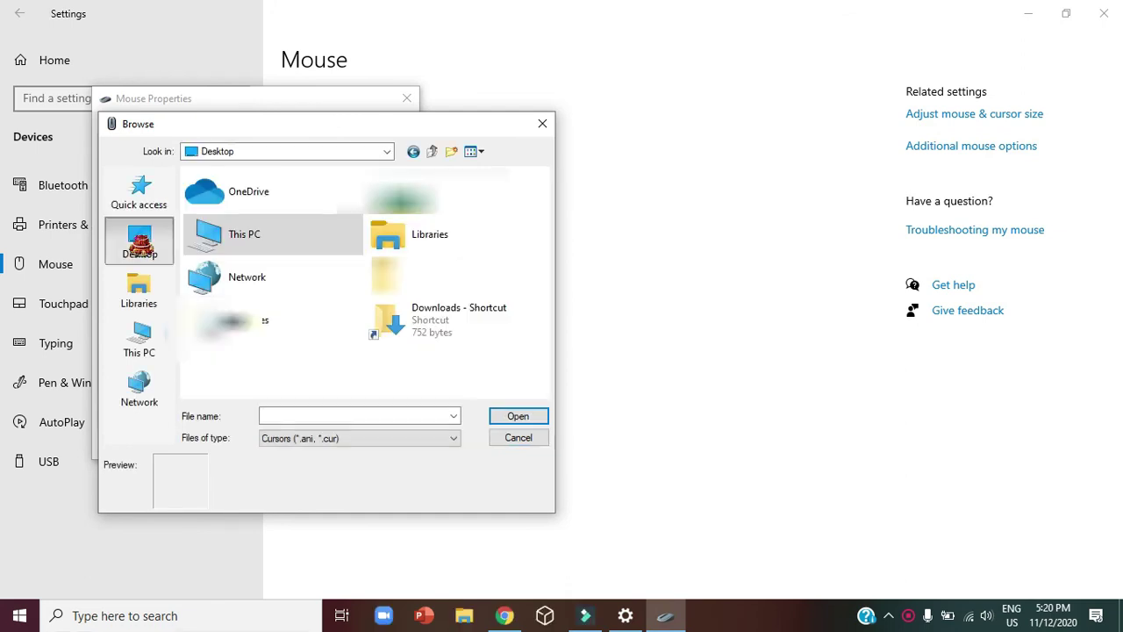
double_click(513, 333)
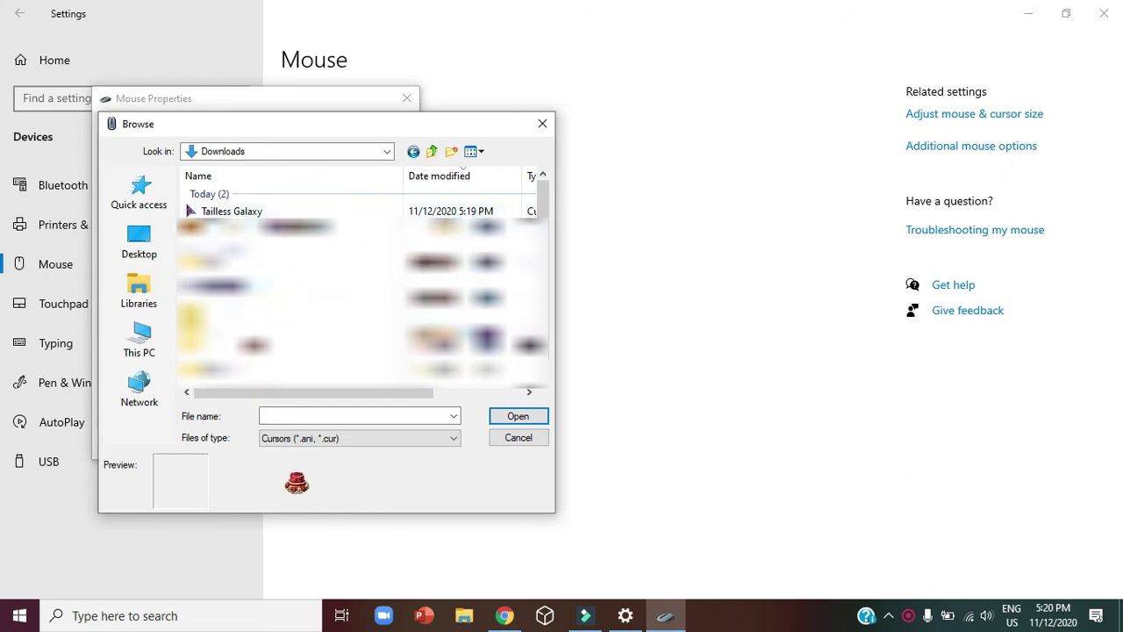
left_click(320, 438)
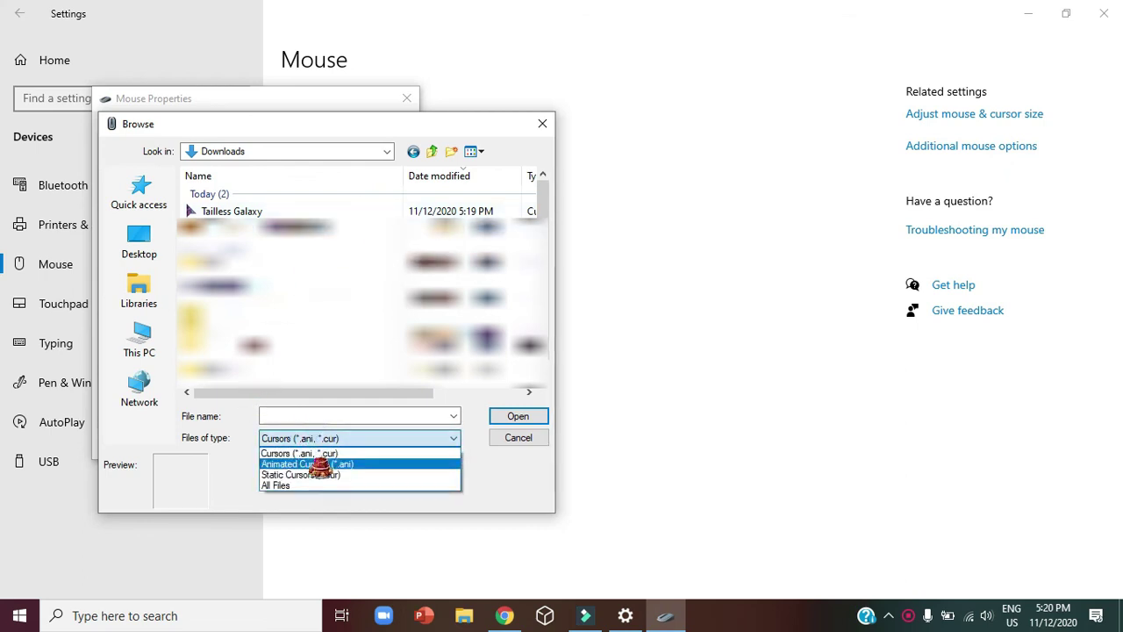
left_click(325, 482)
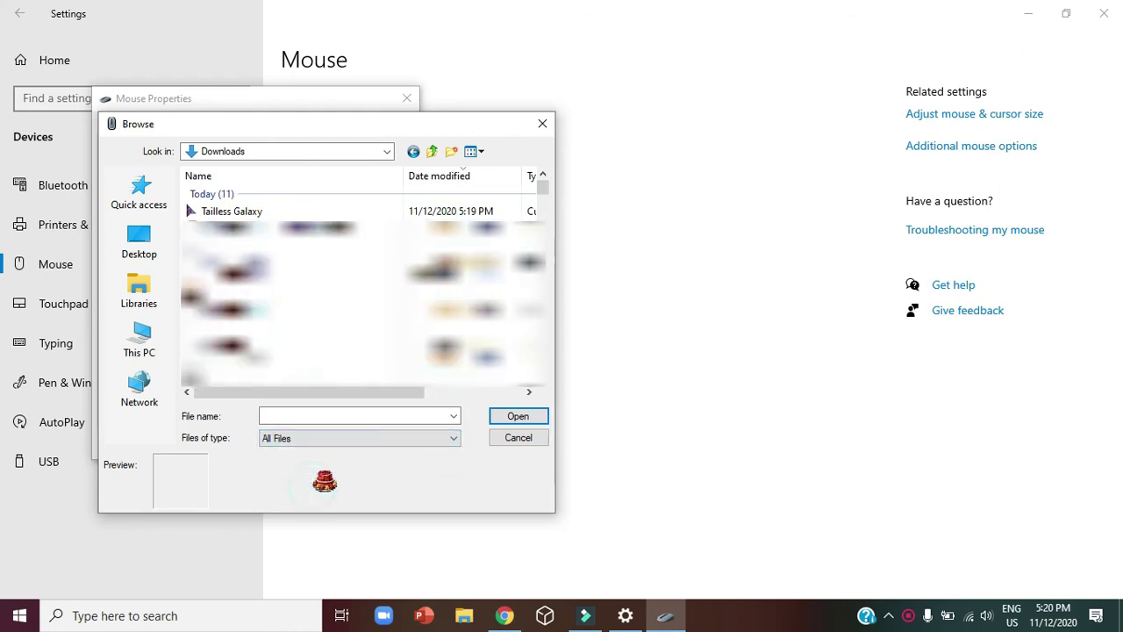
- Assign the Tailless Galaxy file to the Normal Select pointer and apply the change
left_click(317, 211)
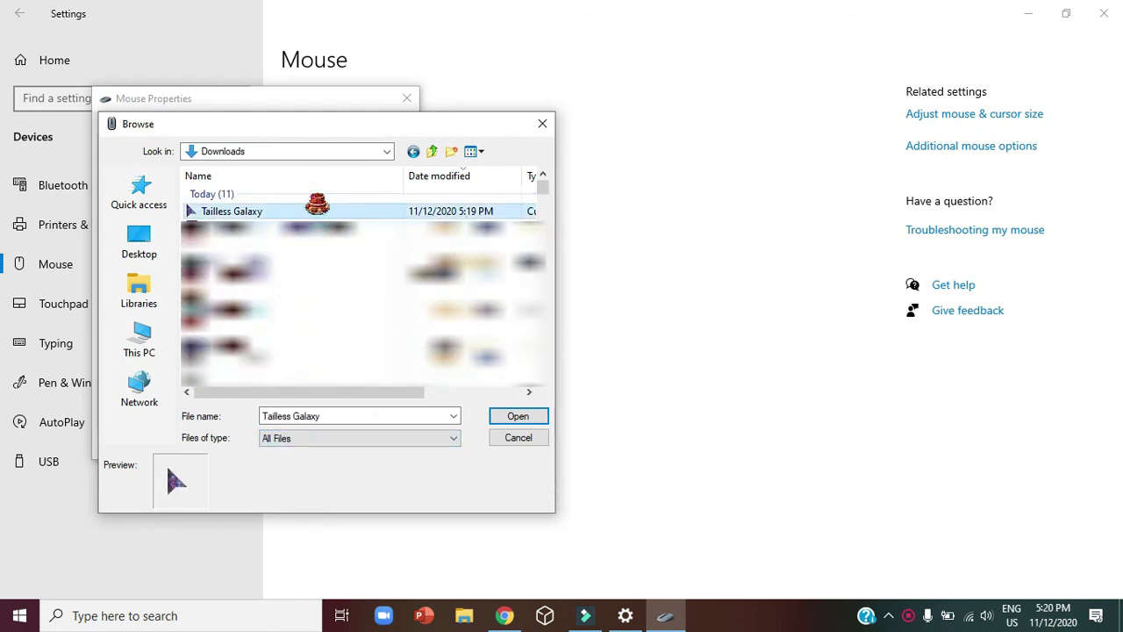
left_click(534, 414)
left_click(384, 446)
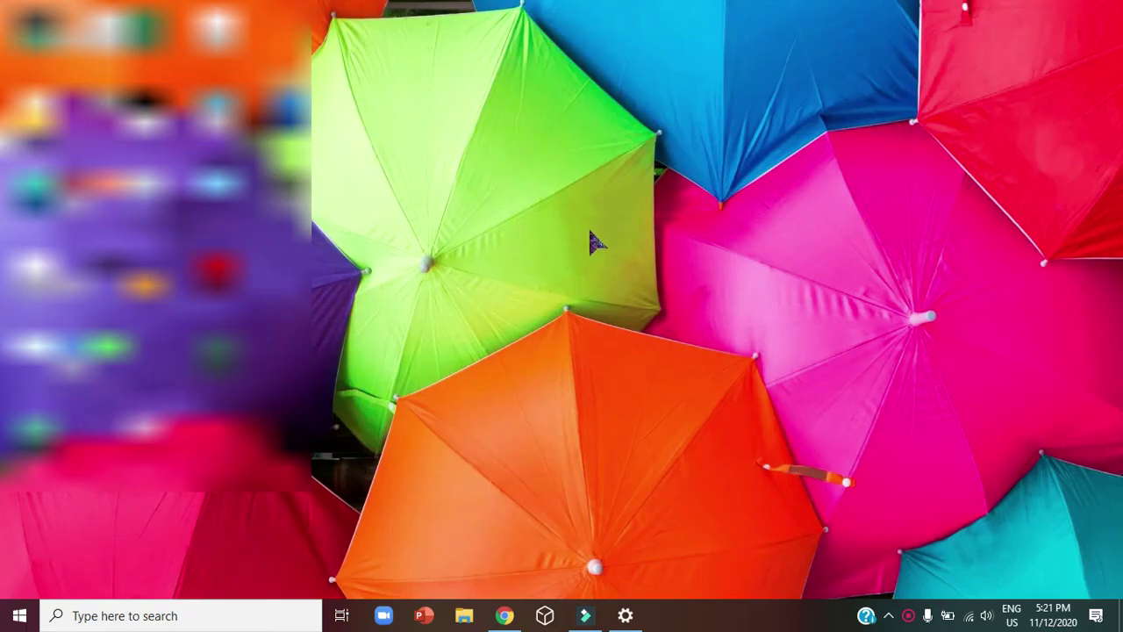